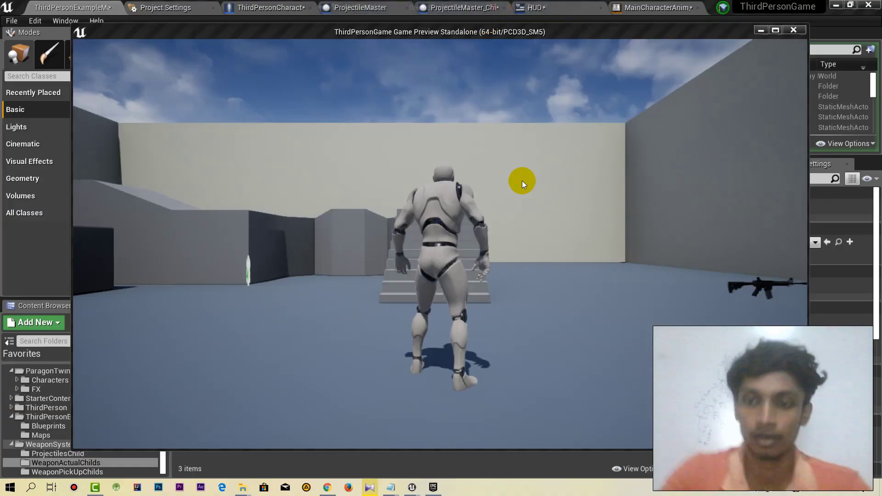
Drag the game preview window to the left and shrink it so the editor shows around it.
left_click(522, 183)
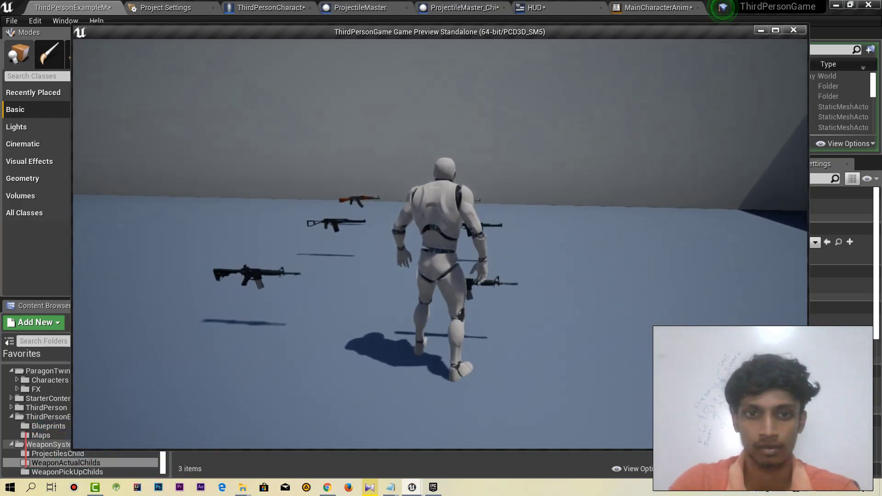
key("super")
left_click_drag(287, 32, 254, 30)
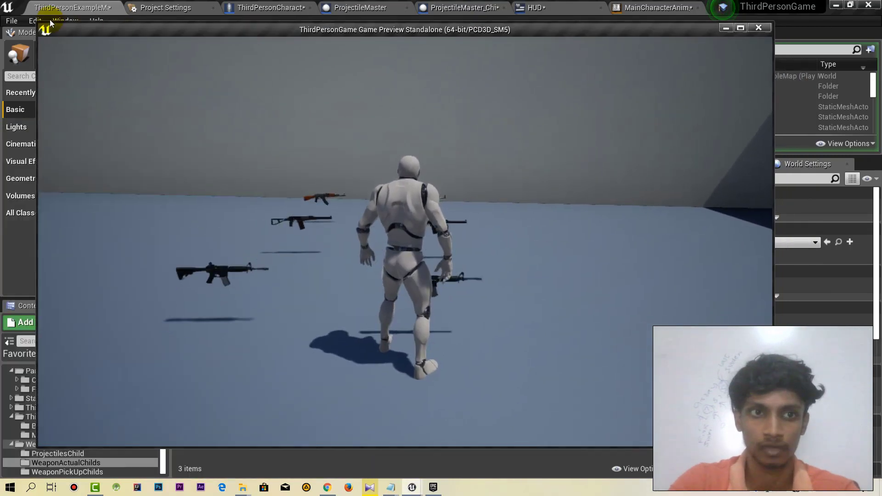
left_click_drag(147, 54, 191, 76)
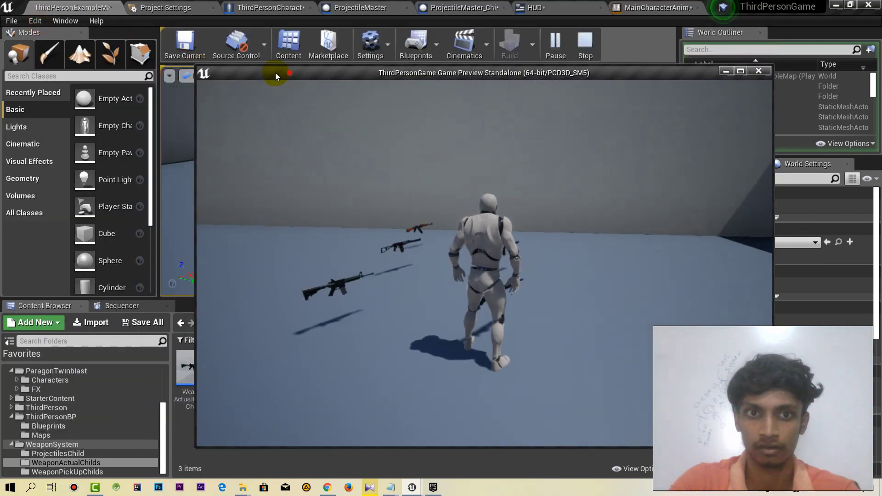
Walk the character over the rifles and pick up two, leaving the HUD at 30 and 300 ammo.
left_click_drag(275, 72, 156, 52)
key("w")
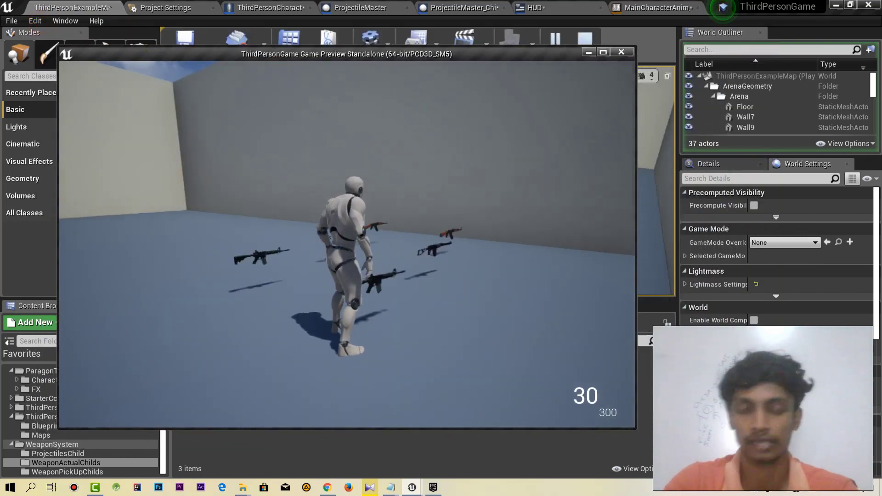
key("e")
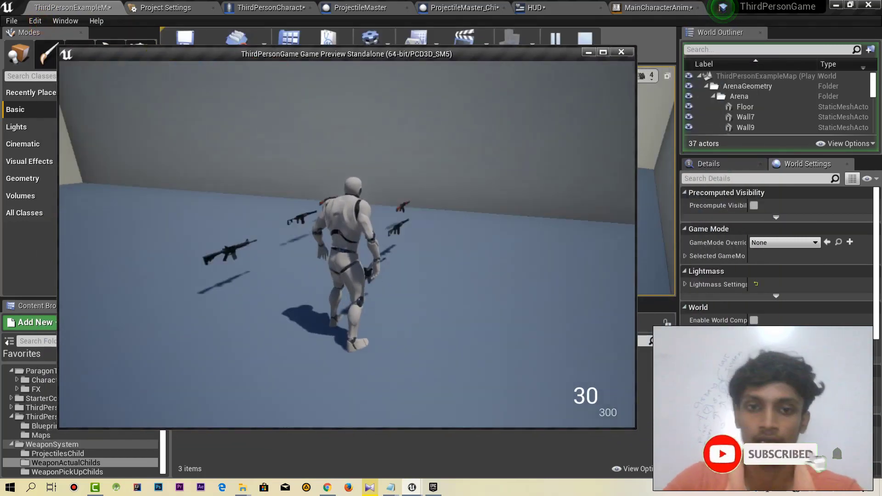
key("w")
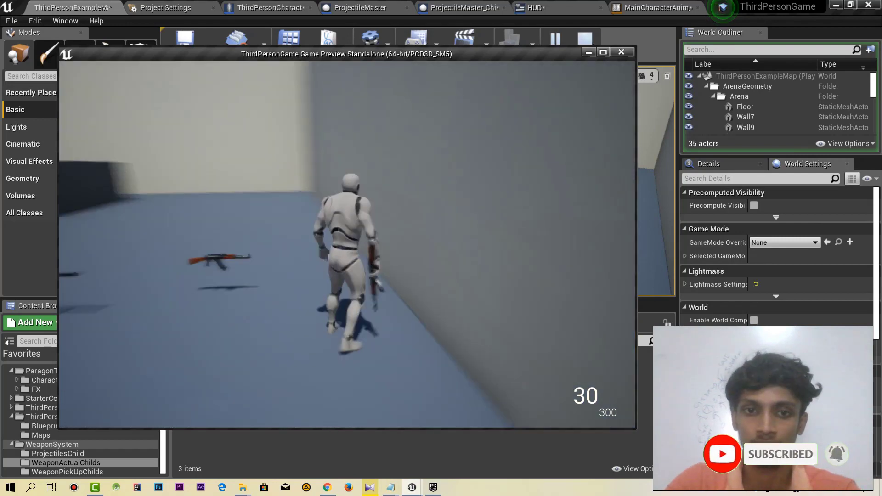
key("e")
key("w")
key("1")
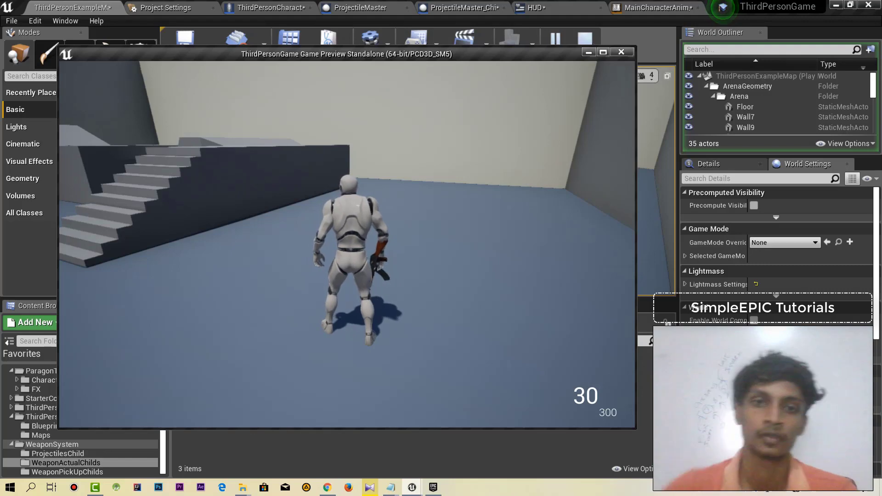
Stop play with Esc and open the WeaponSystem folder under Content.
key("Escape")
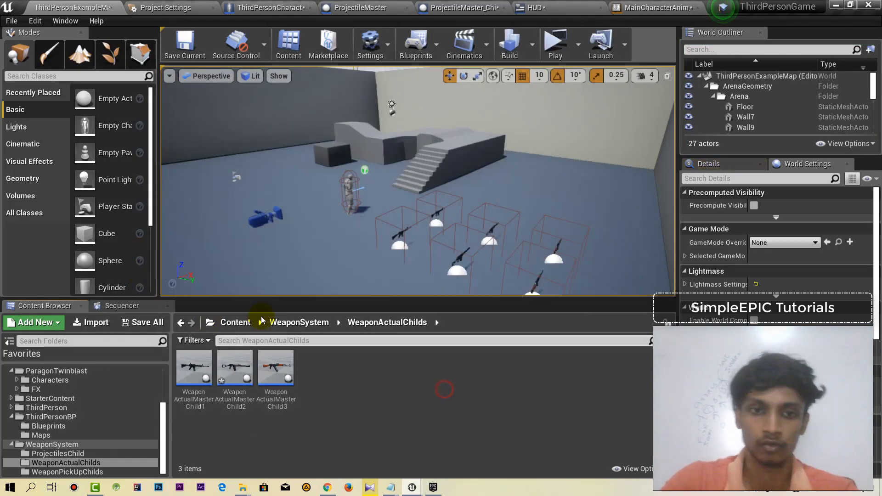
left_click(235, 322)
left_click(347, 427)
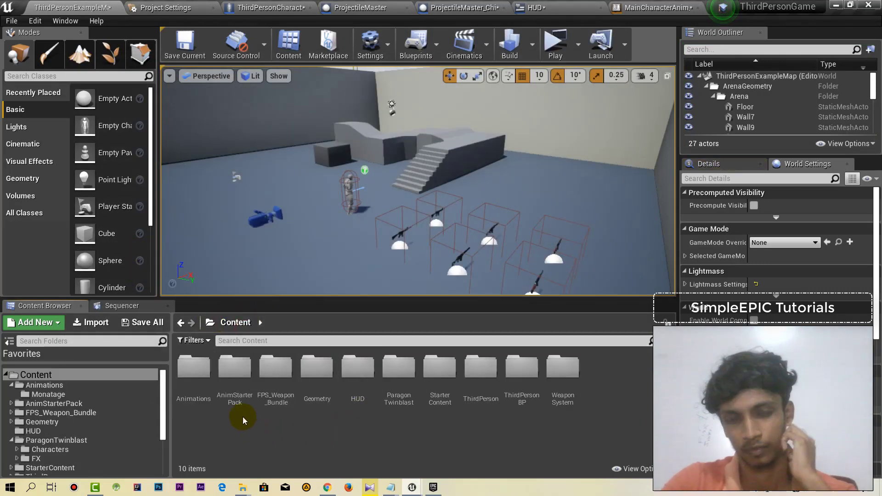
left_click(257, 427)
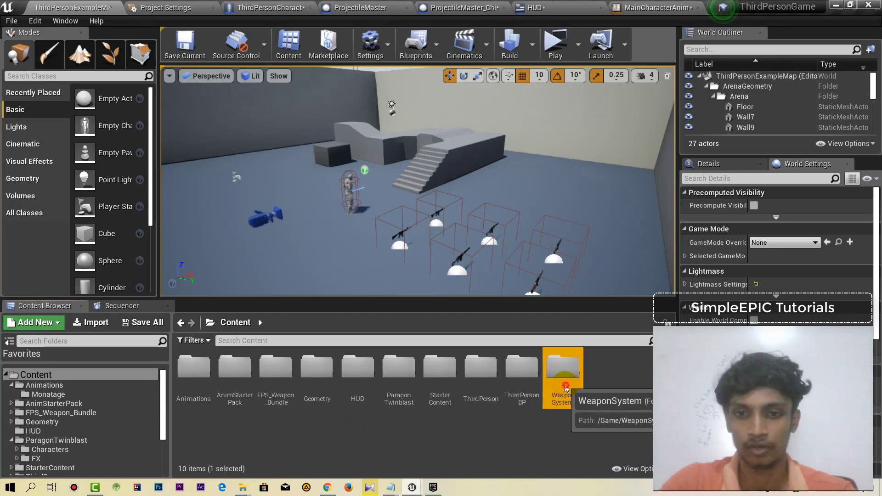
double_click(561, 368)
left_click(284, 448)
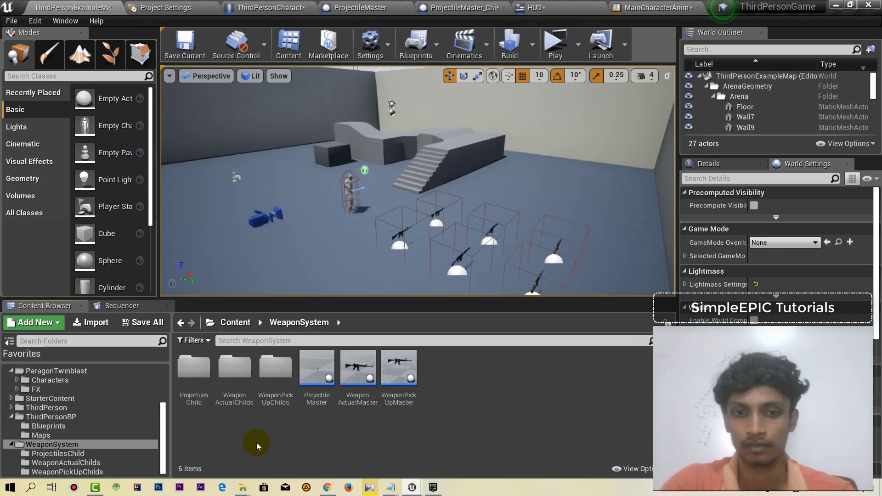
Open WeaponActualMaster and close the ProjectileMaster, ProjectileMaster_Child1 and MainCharacterAnim_BP tabs.
double_click(359, 380)
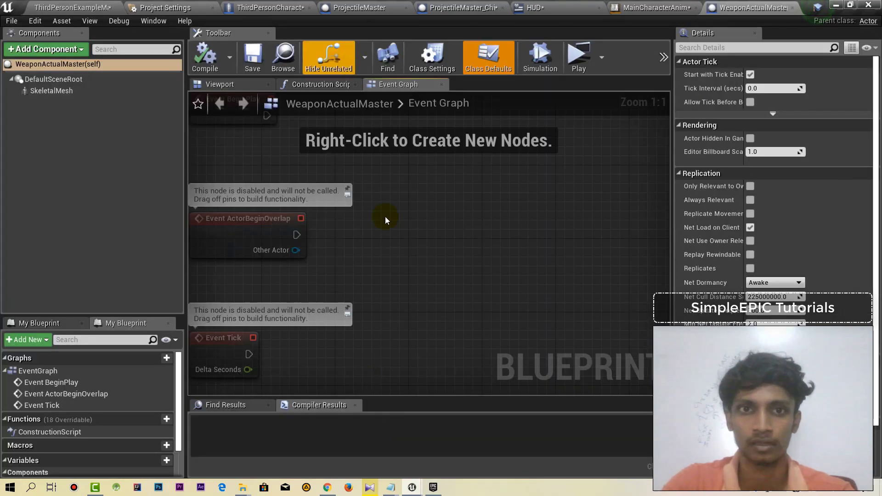
left_click(406, 7)
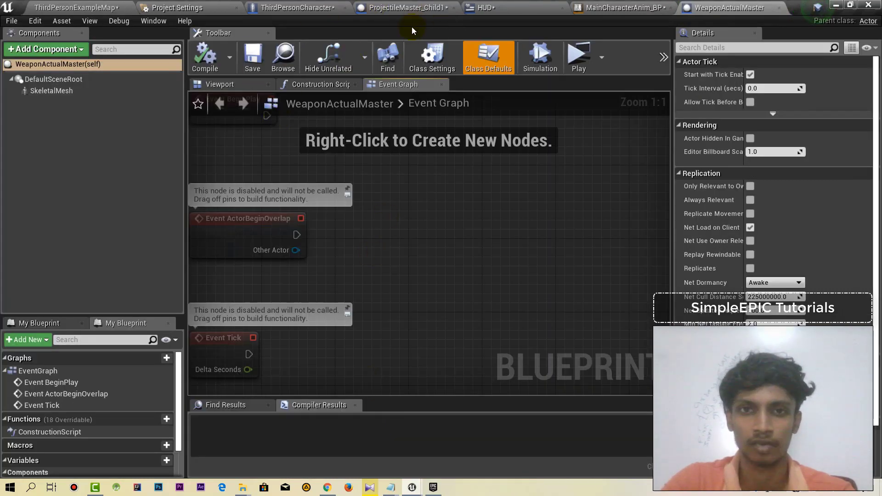
left_click(454, 8)
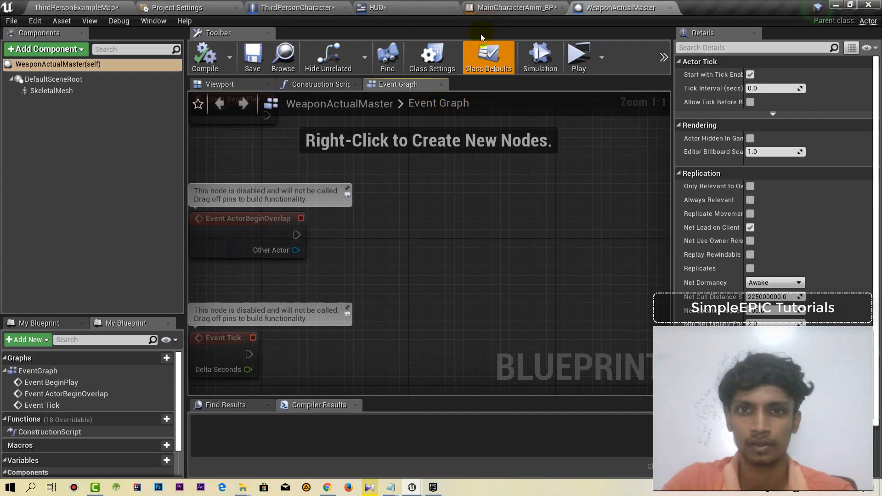
left_click(556, 9)
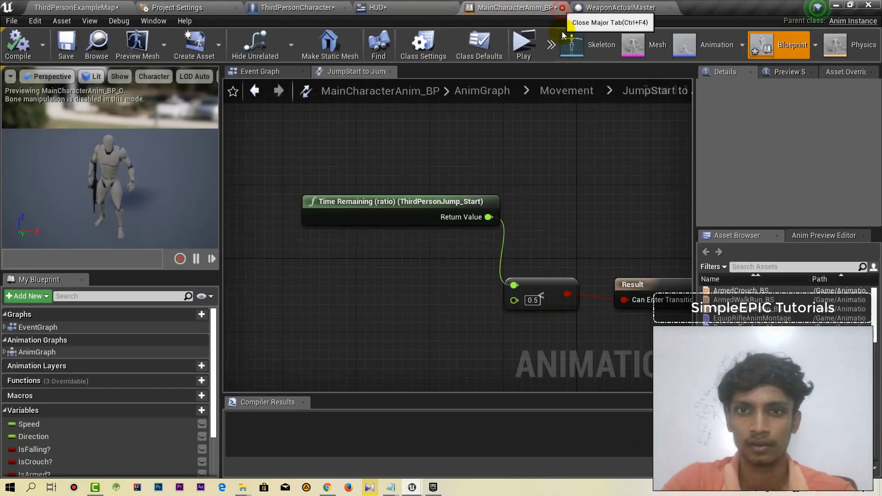
left_click(560, 8)
left_click(519, 9)
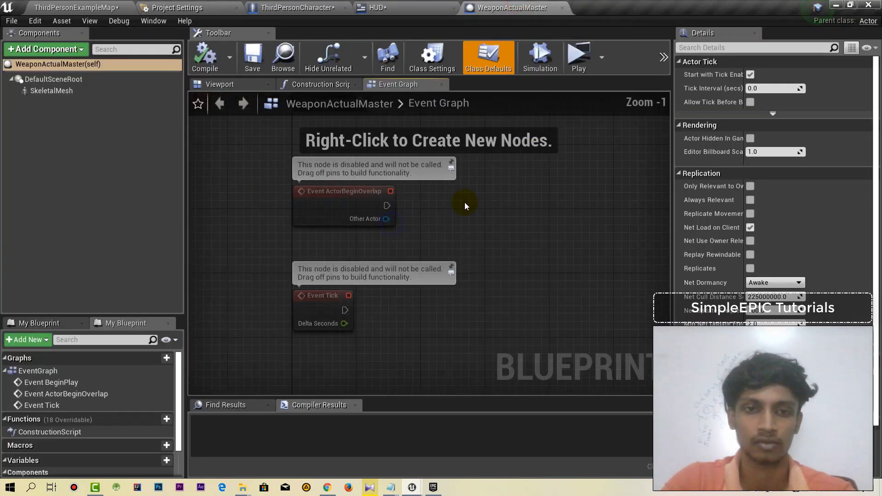
Add the WeaponName and CurrentAmmo variables to WeaponActualMaster.
scroll(142, 400, "down", 2)
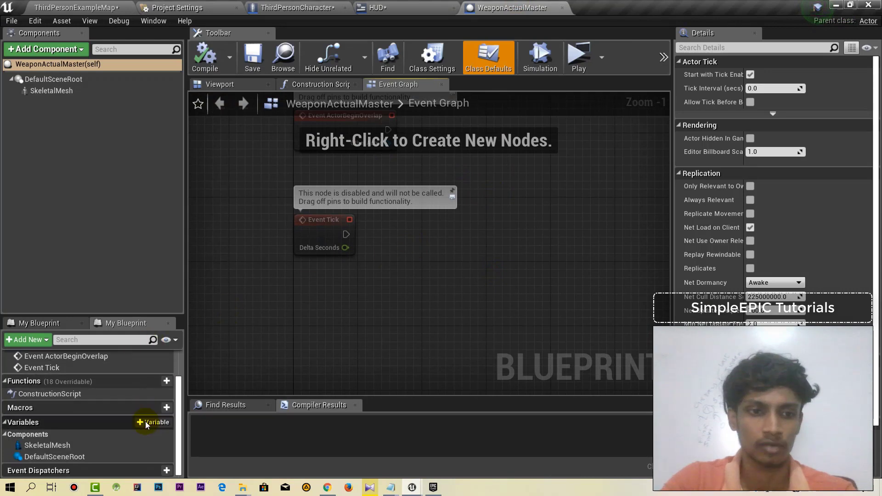
left_click(166, 424)
type("WEapoan")
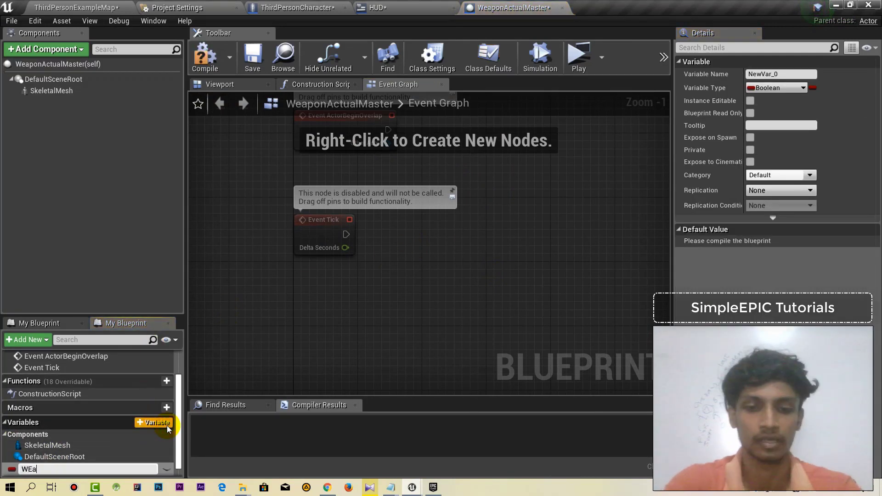
key("BackSpace")
key("BackSpace")
key("BackSpace")
key("BackSpace")
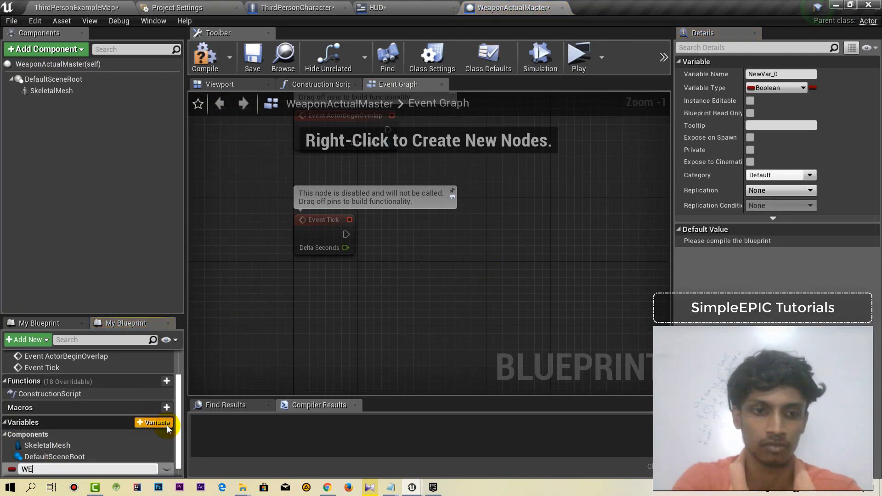
type("ea")
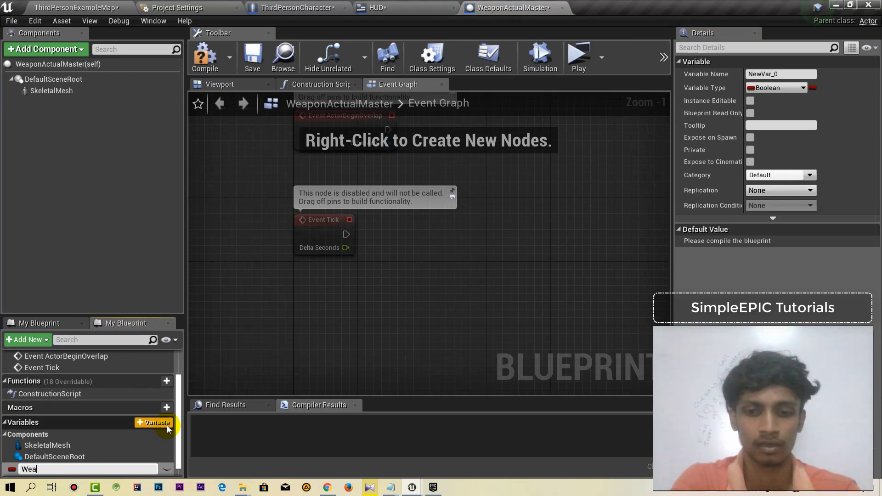
type("pon")
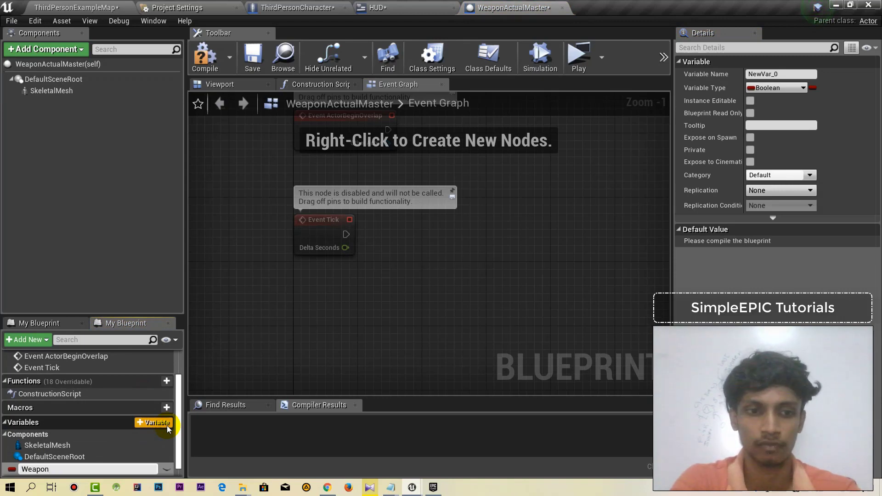
type("Name")
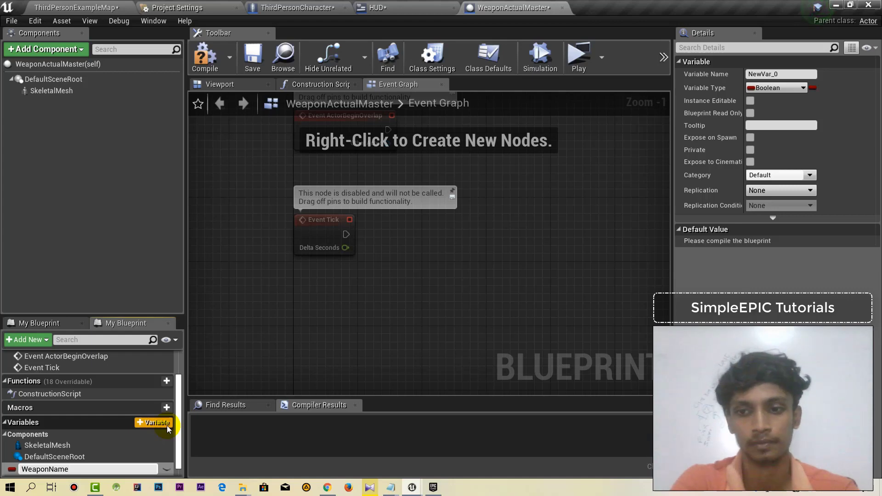
key("Return")
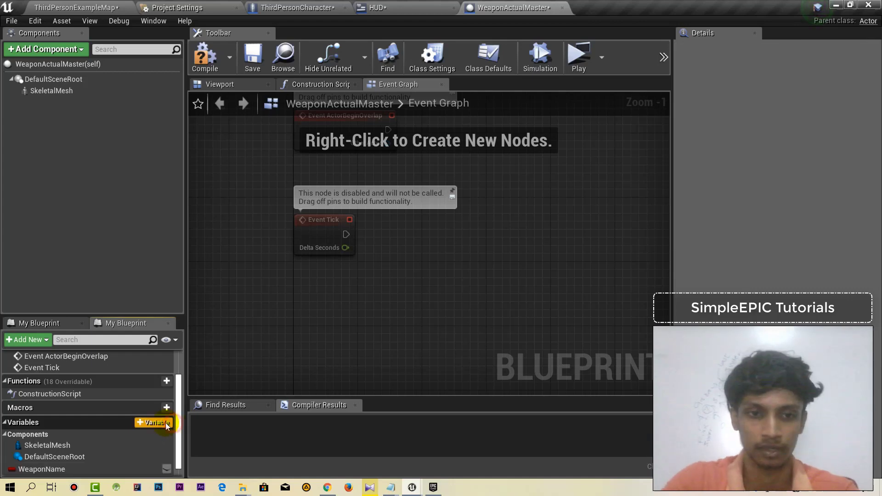
left_click(166, 423)
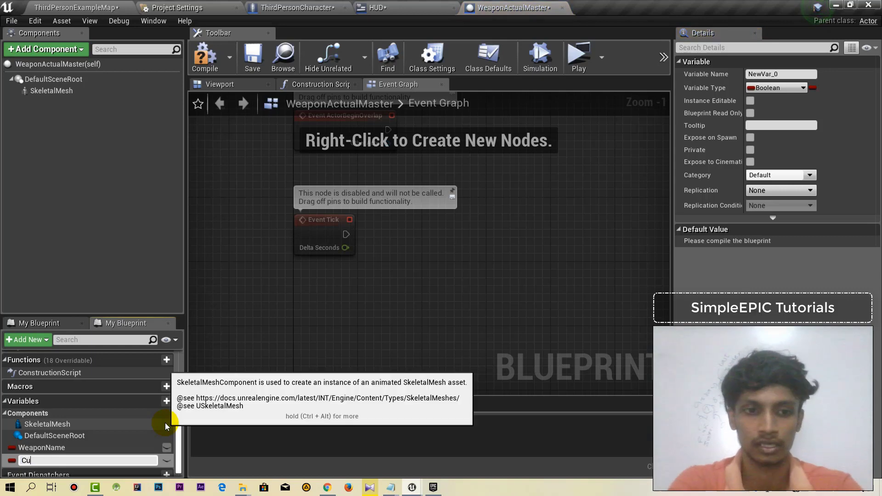
type("Current")
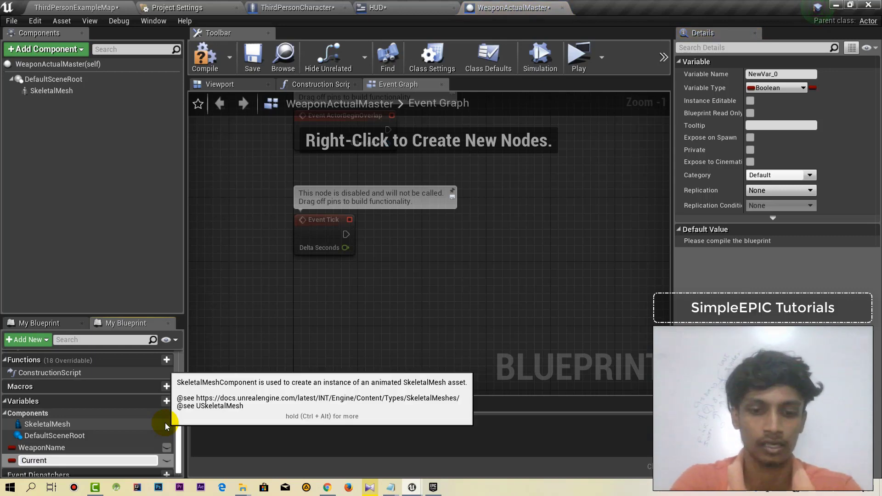
type("Ammo")
key("Return")
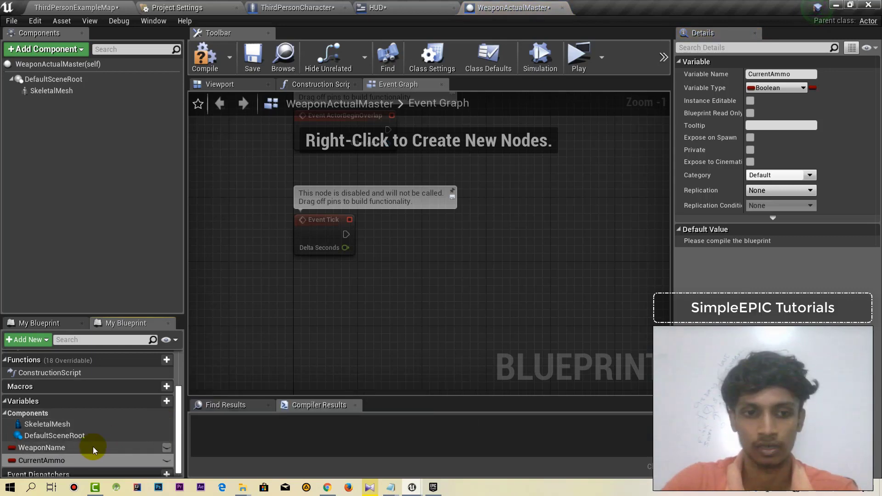
Add the MaxAmmo and ClipSize variables and compile the blueprint with F7.
left_click(158, 402)
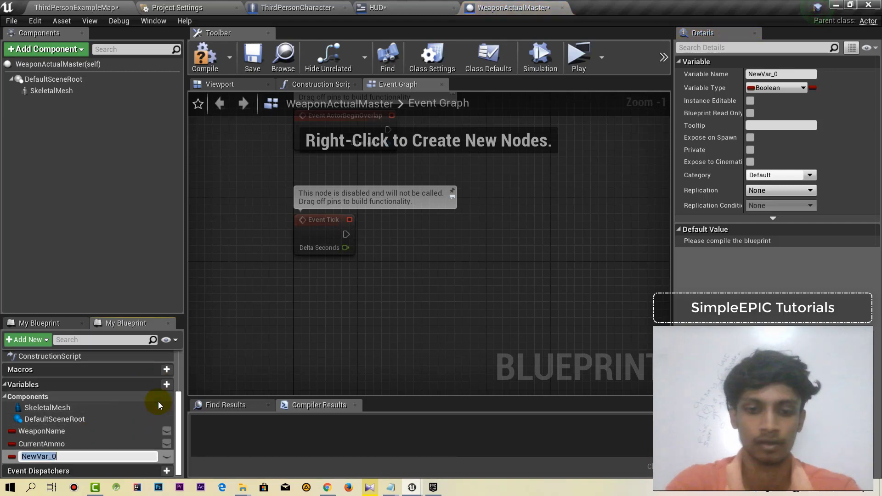
type("MaxAmmo")
key("Return")
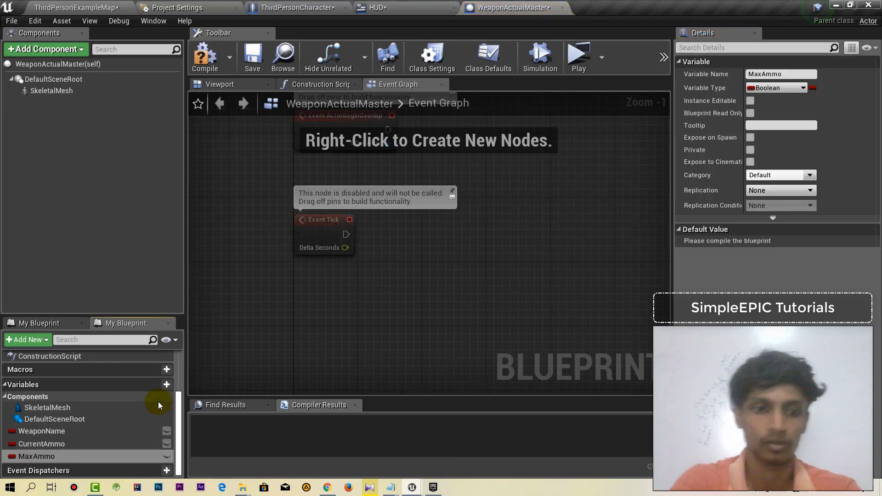
left_click(167, 386)
type("ClipSi")
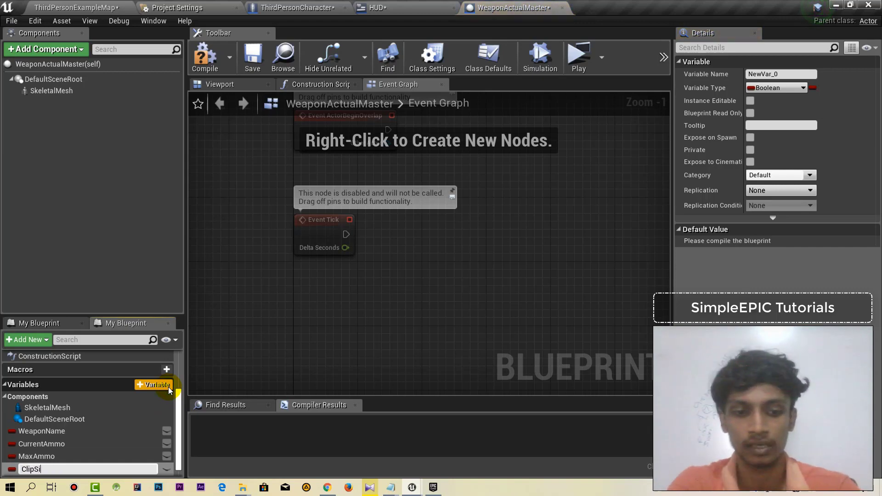
type("ze")
key("Return")
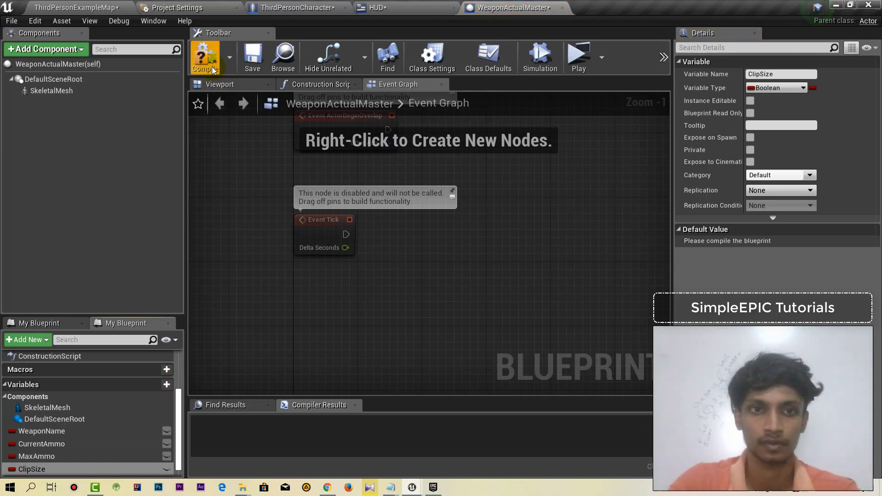
key("F7")
Make WeaponName a String variable and CurrentAmmo an Integer.
left_click(41, 431)
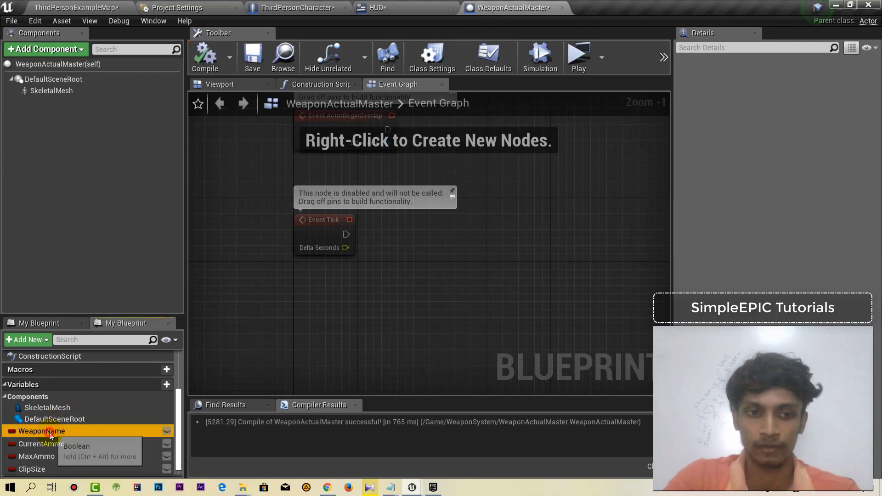
left_click(788, 87)
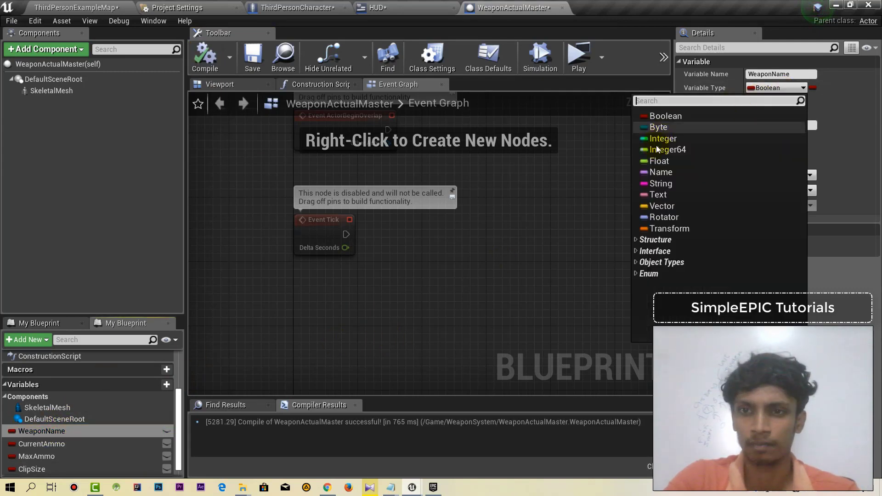
left_click(661, 184)
left_click(41, 444)
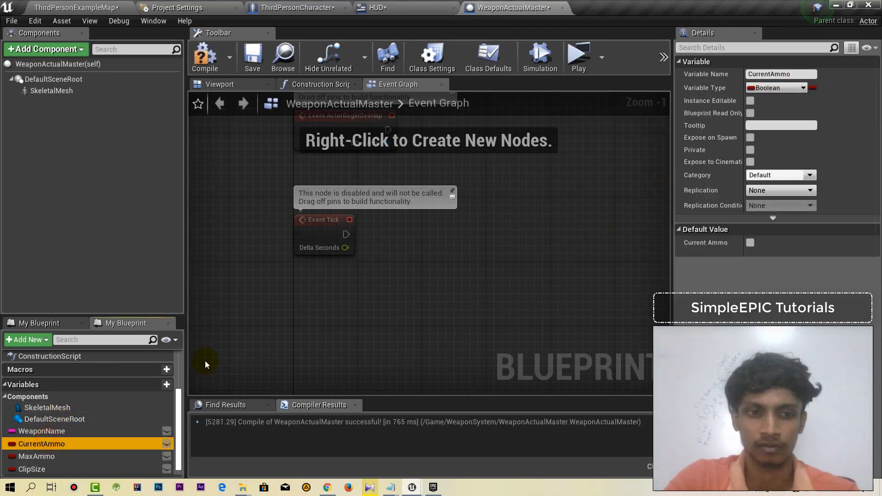
left_click(781, 88)
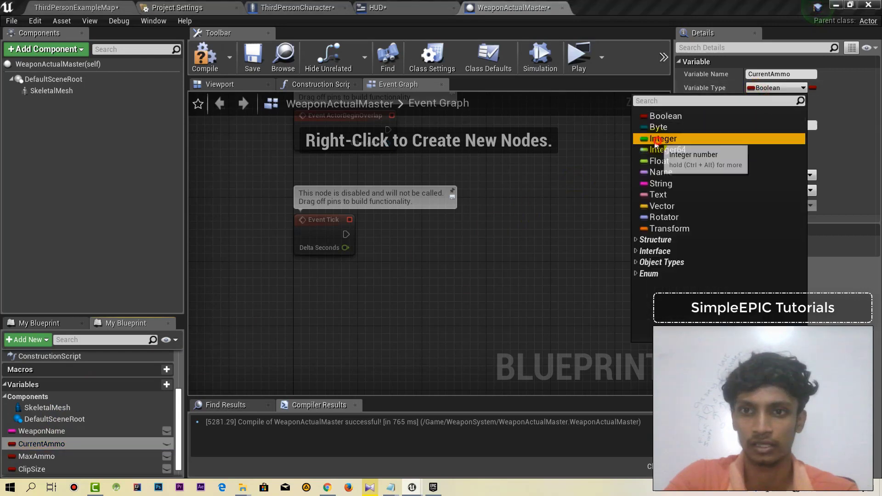
left_click(661, 137)
Make MaxAmmo and ClipSize Integers, then compile and save the weapon master blueprint.
left_click(51, 457)
left_click(776, 88)
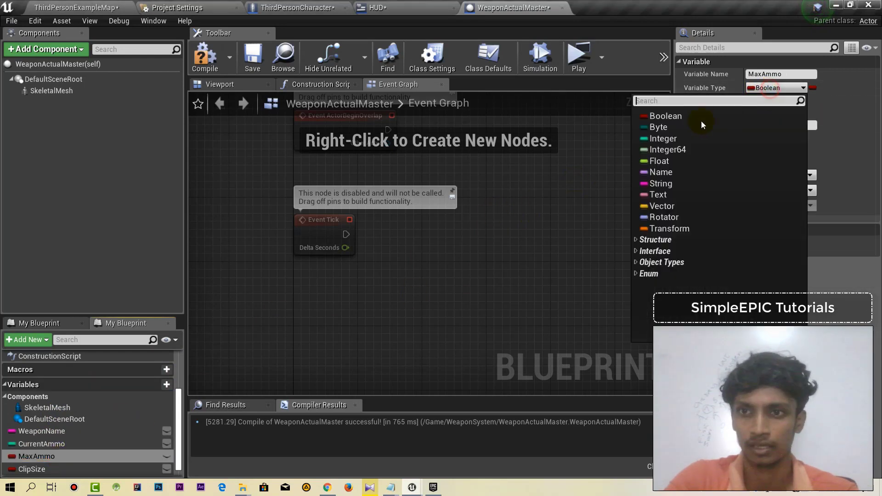
left_click(657, 139)
left_click(32, 469)
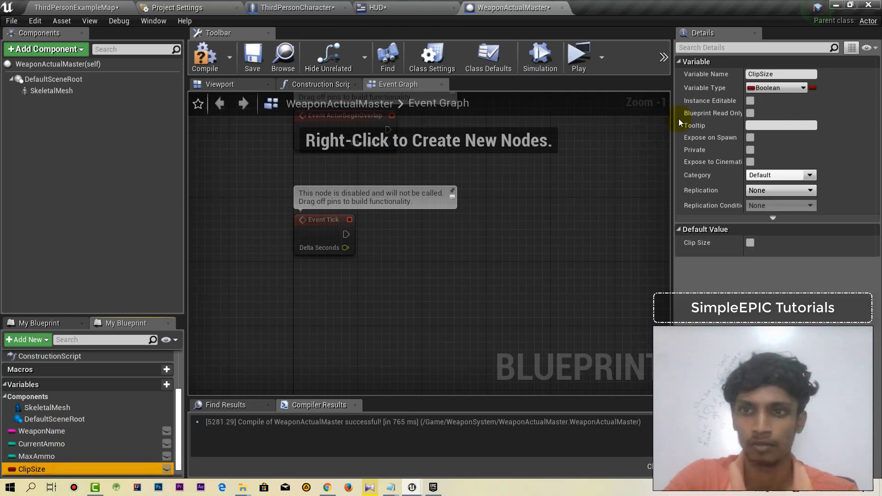
left_click(778, 88)
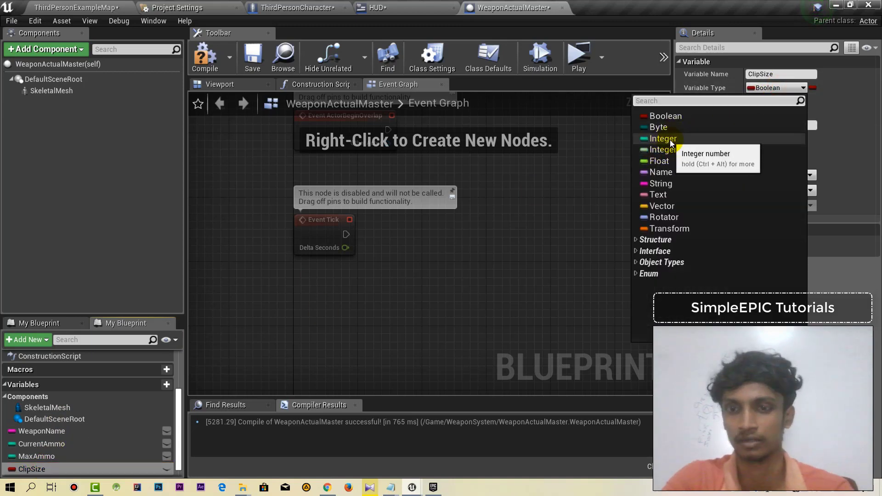
left_click(671, 143)
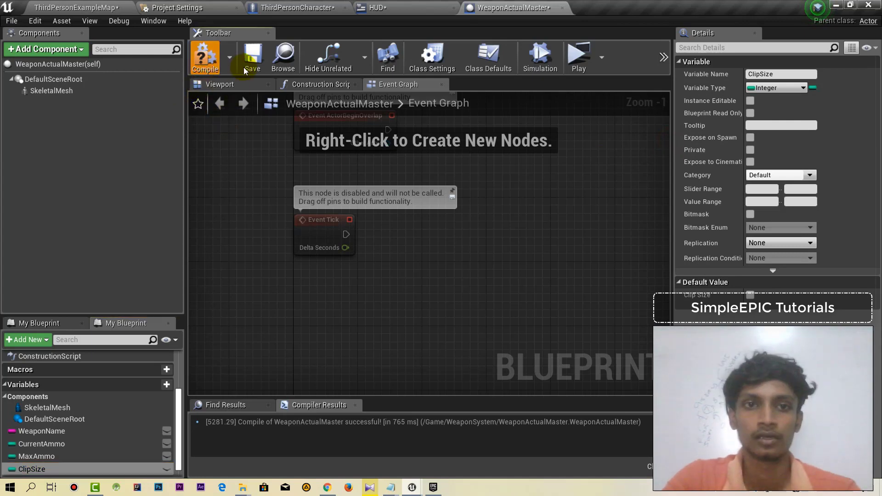
left_click(249, 57)
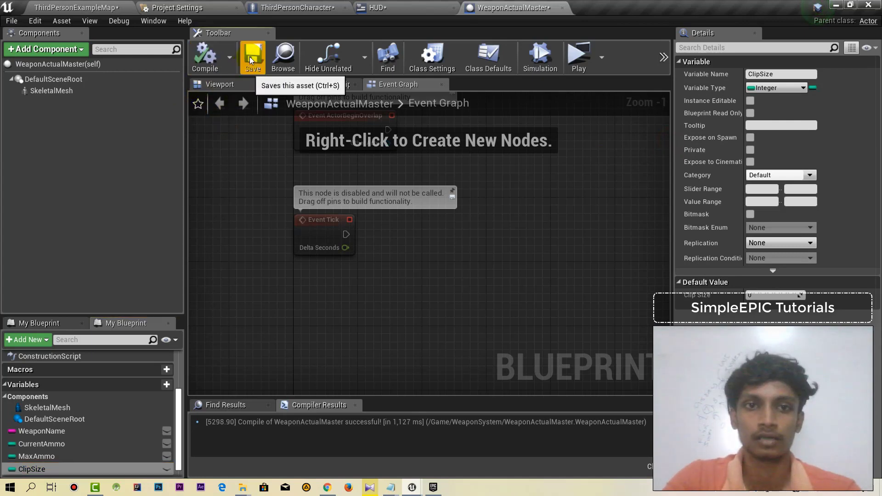
left_click(235, 184)
left_click(103, 5)
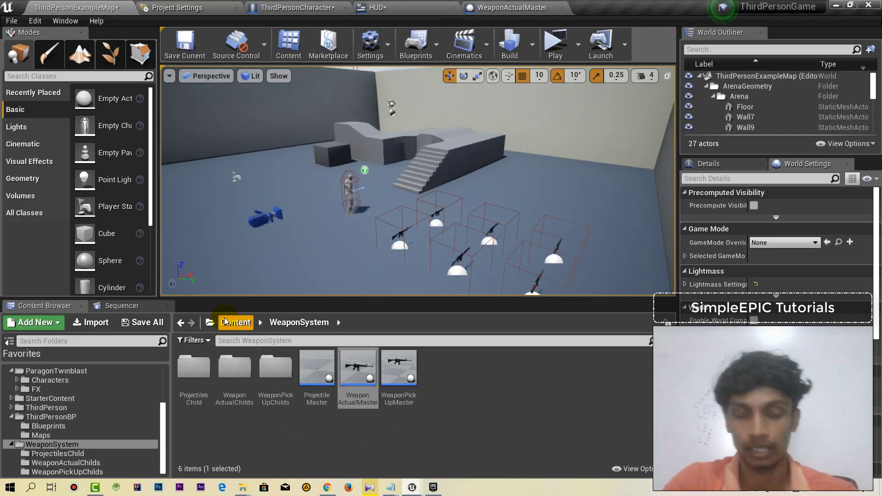
Go to Content > HUD and open the HUD widget blueprint in the Designer.
left_click(271, 434)
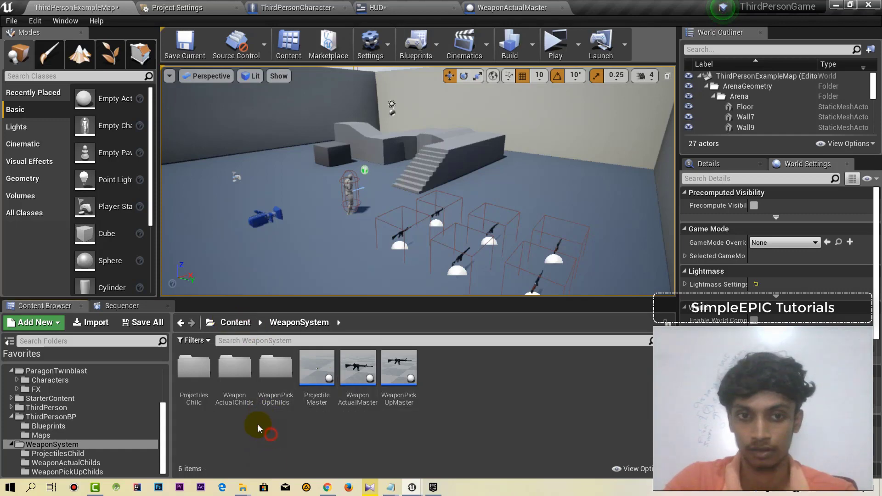
left_click(241, 322)
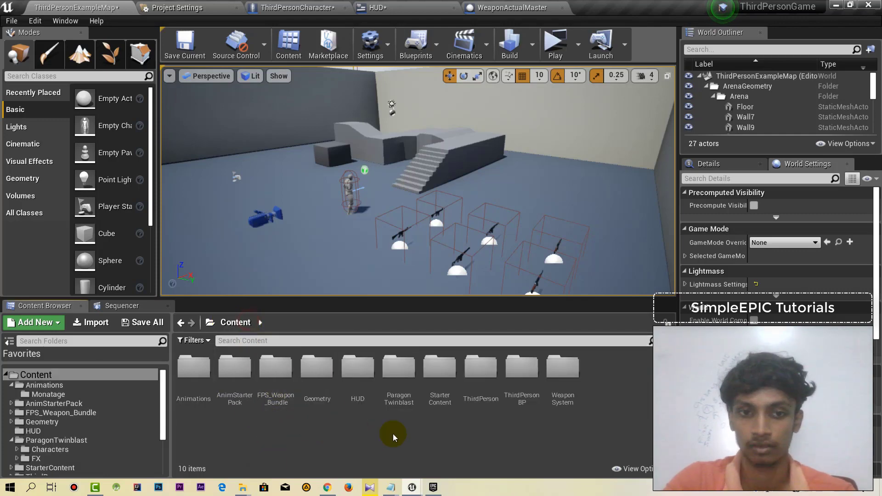
double_click(358, 367)
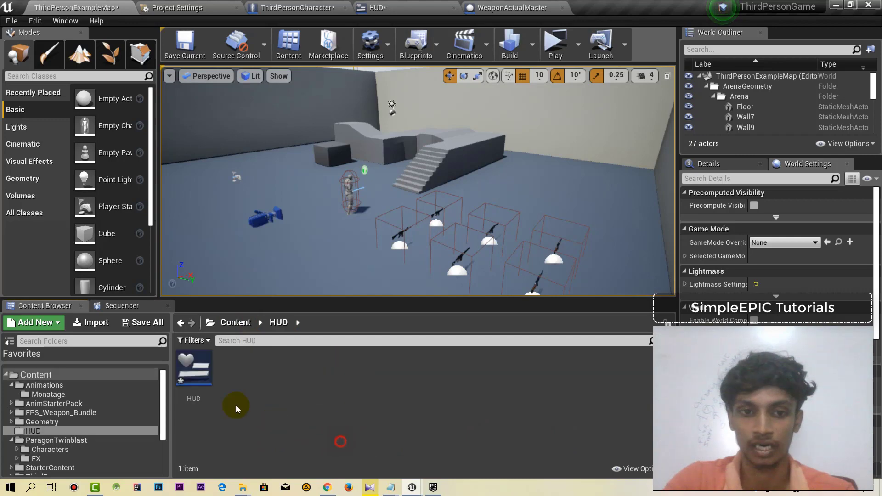
double_click(193, 369)
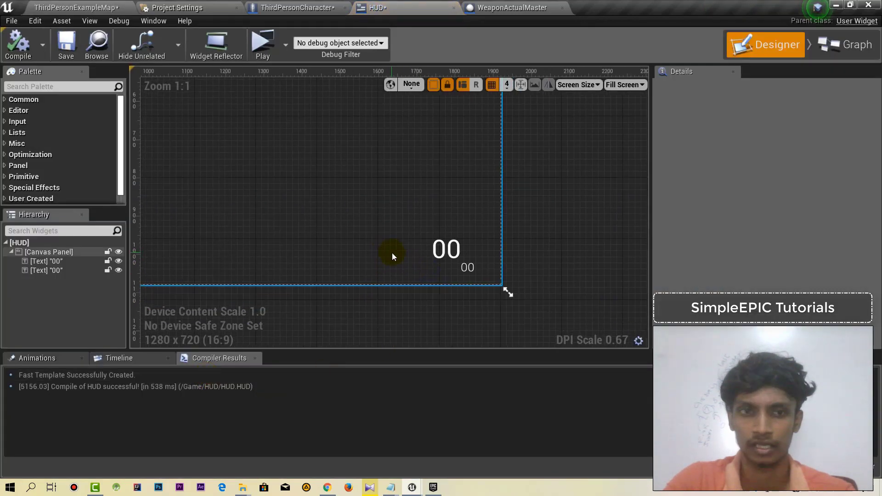
Drop a Text widget from the Palette onto the HUD canvas below the big 00.
scroll(394, 252, "up", 2)
left_click(74, 86)
type("te")
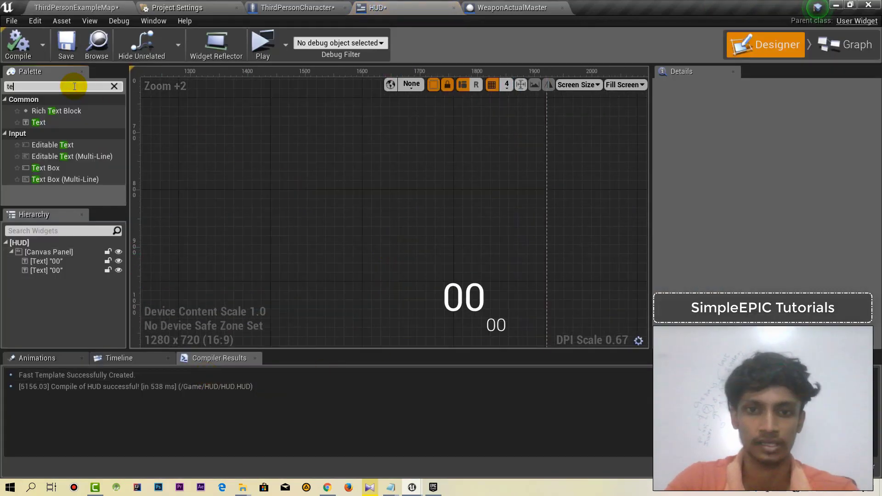
left_click_drag(52, 122, 396, 272)
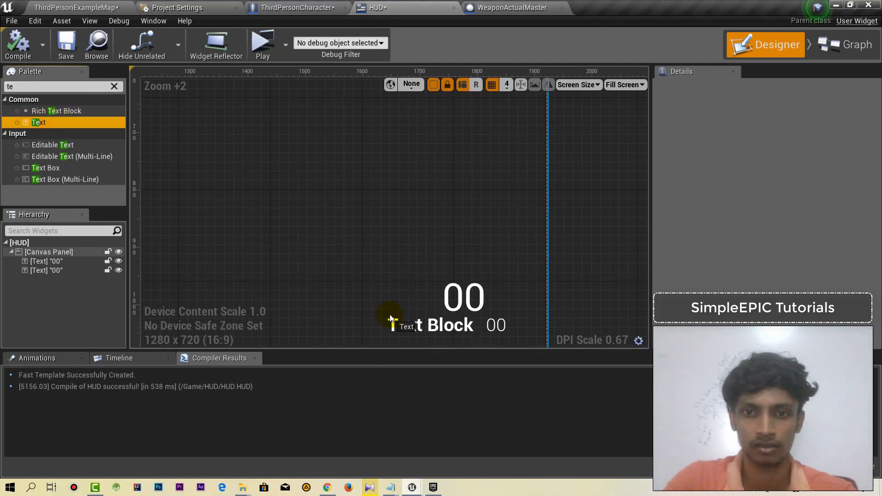
left_click_drag(391, 318, 391, 318)
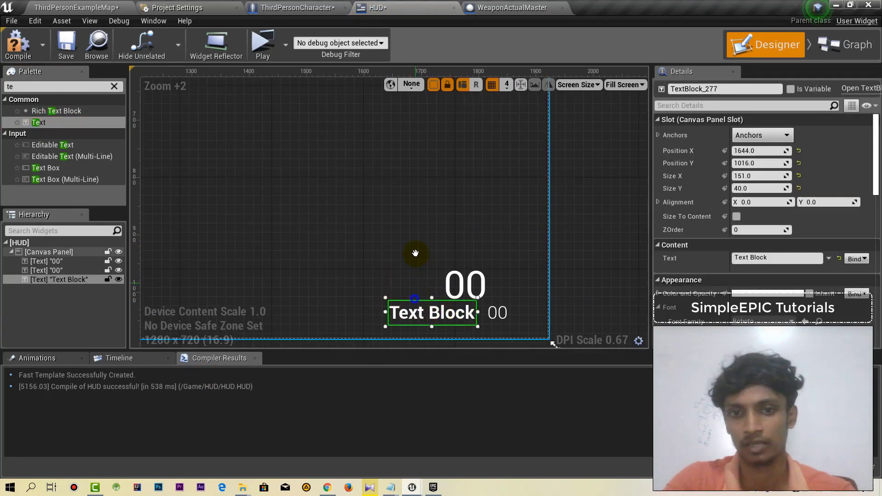
right_click_drag(438, 325, 443, 287)
scroll(790, 200, "down", 3)
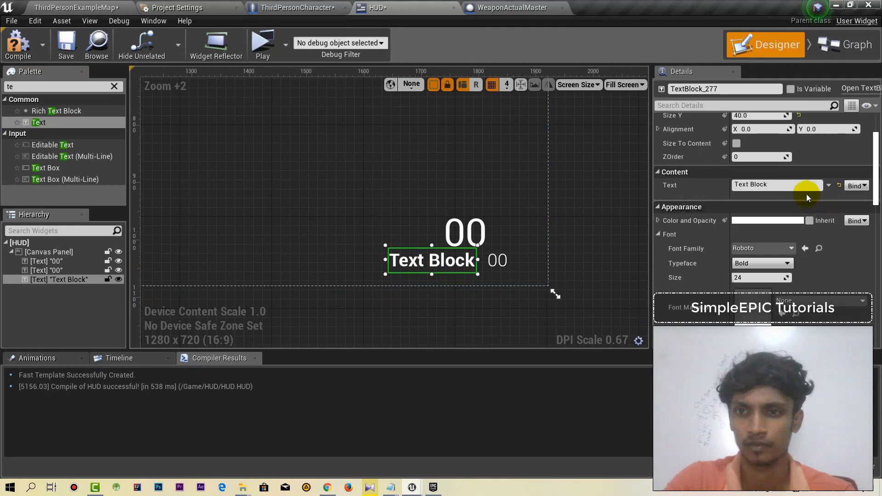
Set the new text widget's content to 'Name'.
type("WEapon")
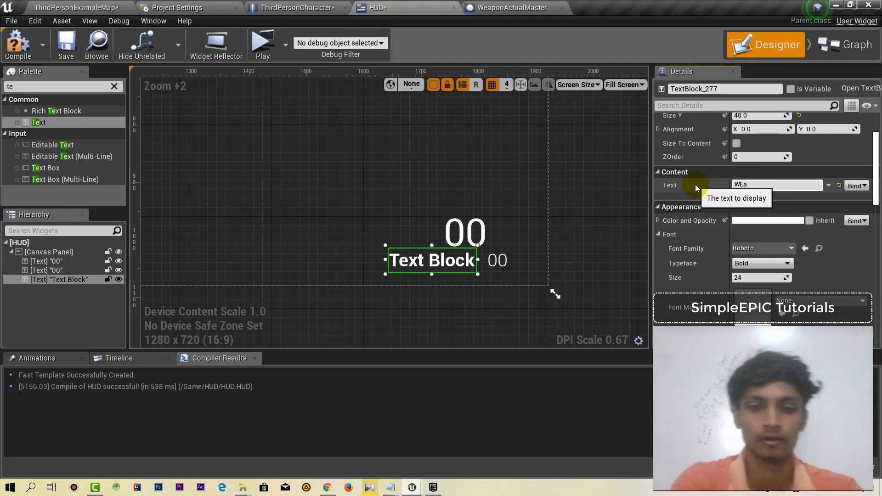
key("BackSpace")
key("BackSpace")
key("BackSpace")
key("BackSpace")
key("BackSpace")
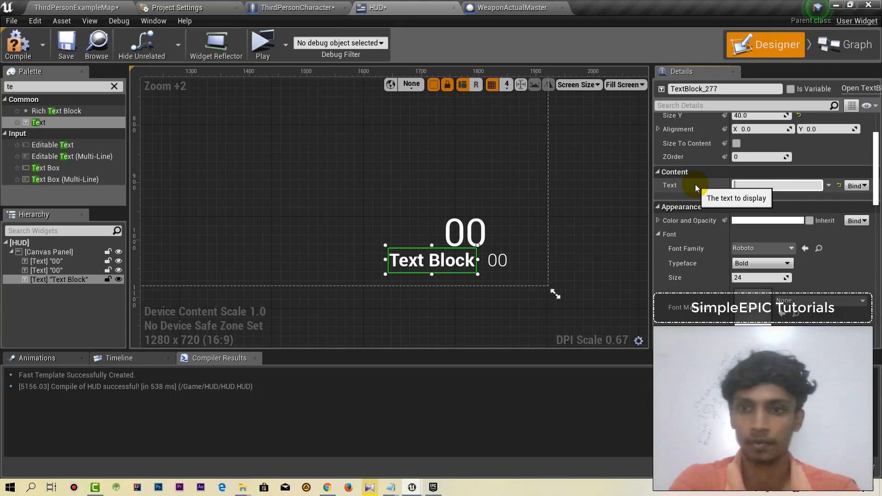
key("BackSpace")
type("Name")
key("Return")
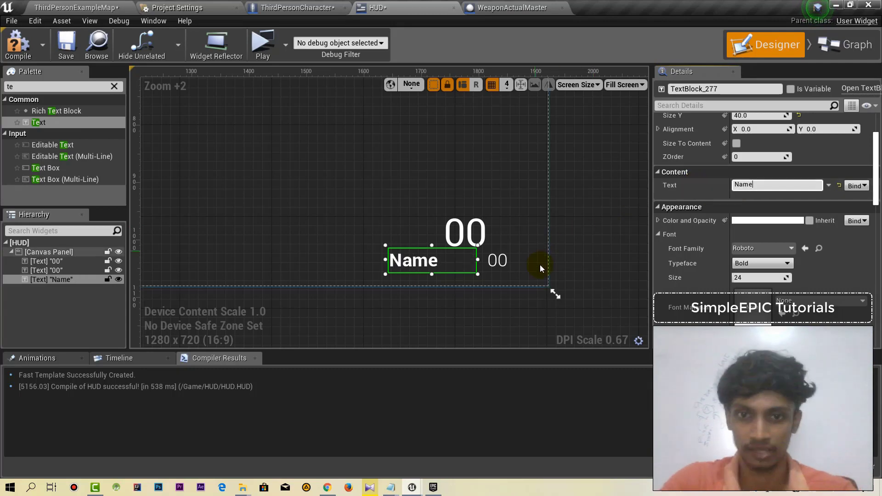
scroll(744, 252, "down", 1)
Give the Name text font size 15 and Regular typeface.
left_click(748, 259)
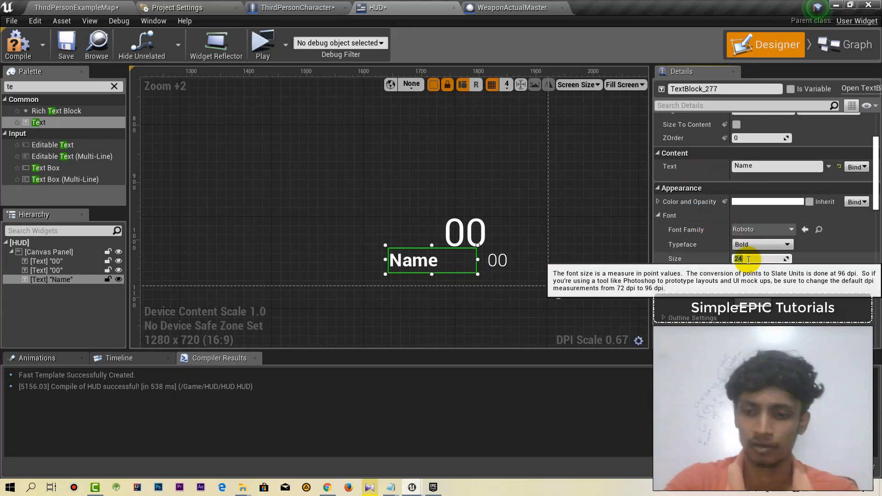
type("15")
key("Return")
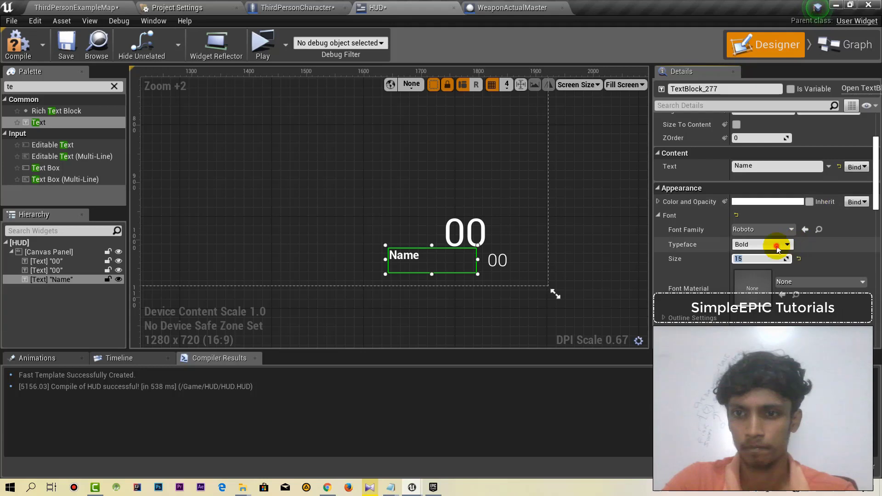
left_click(763, 244)
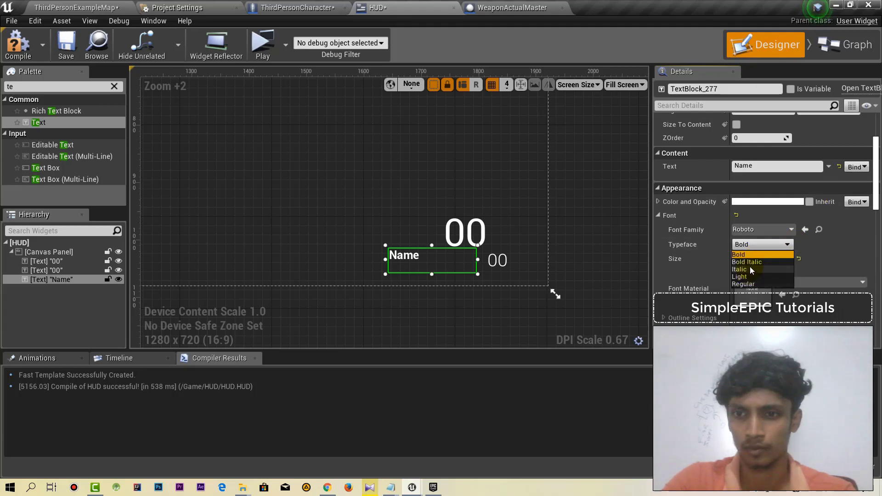
left_click(747, 284)
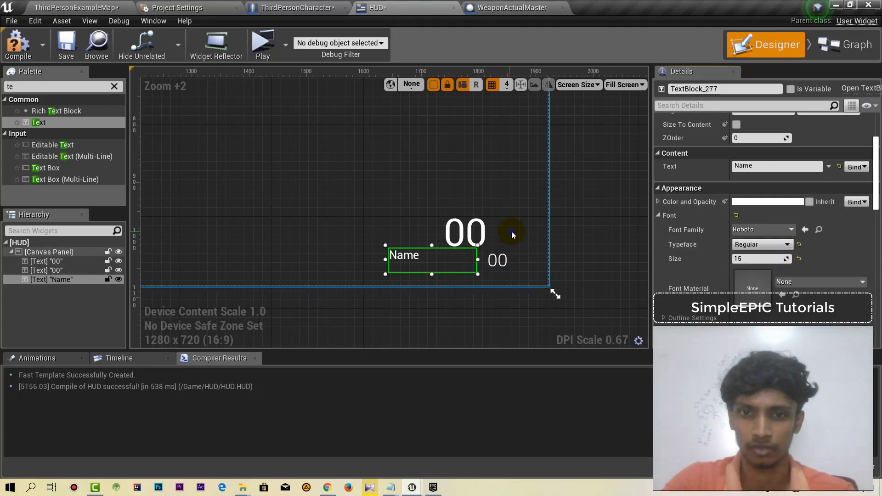
Shrink the Name text box and move it under the big 00, beside the small 00.
scroll(511, 231, "up", 2)
right_click_drag(467, 282, 451, 186)
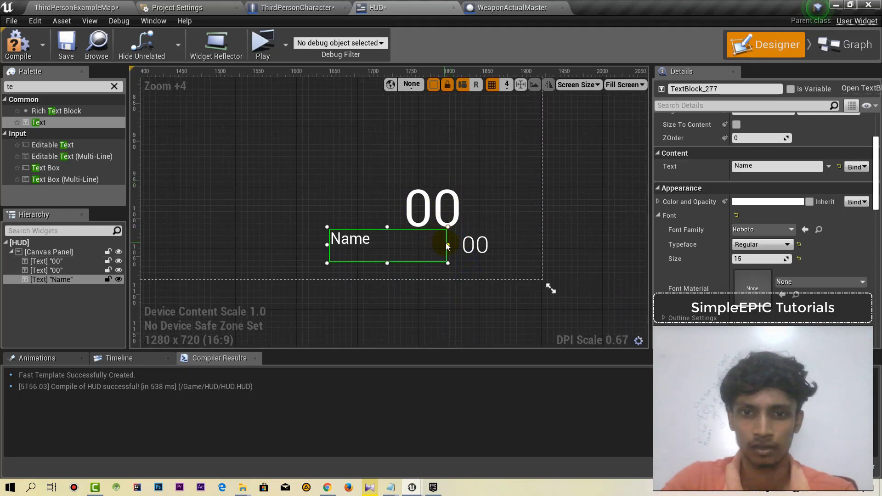
left_click_drag(405, 249, 416, 255)
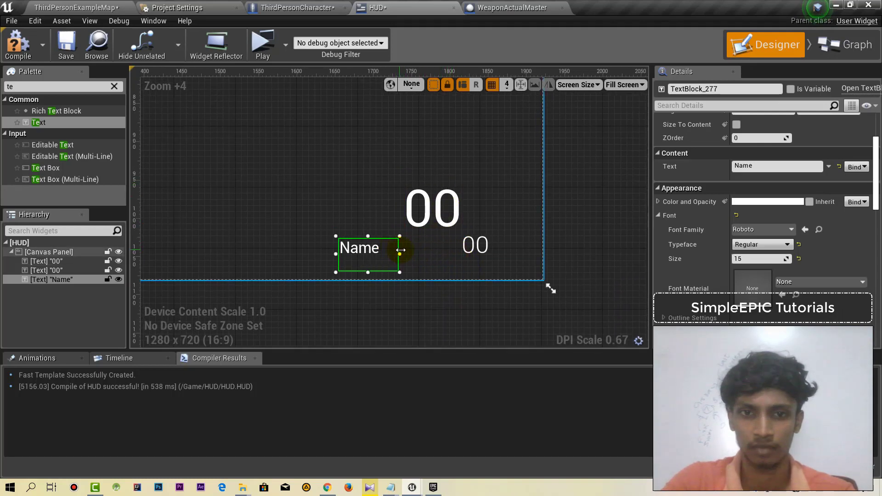
left_click(401, 250)
left_click(370, 251)
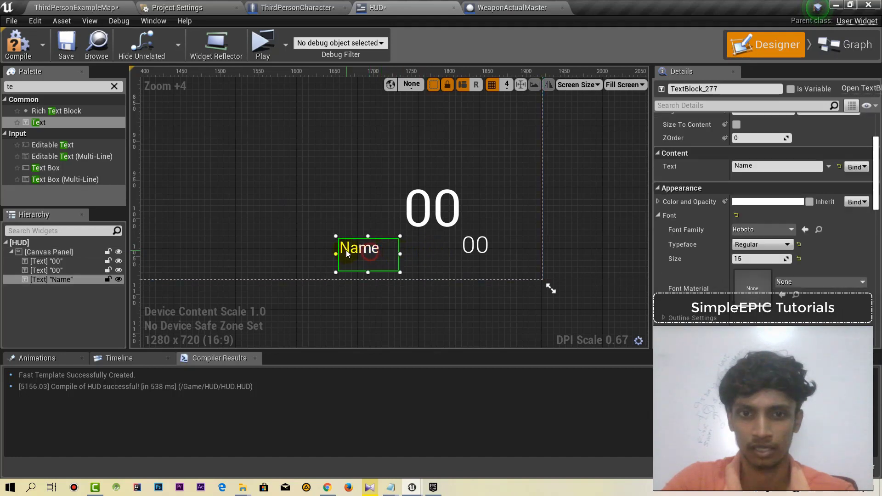
left_click_drag(354, 251, 434, 246)
Set the big 00's font size to 70 and shift it slightly up and left.
left_click(437, 202)
scroll(776, 186, "up", 1)
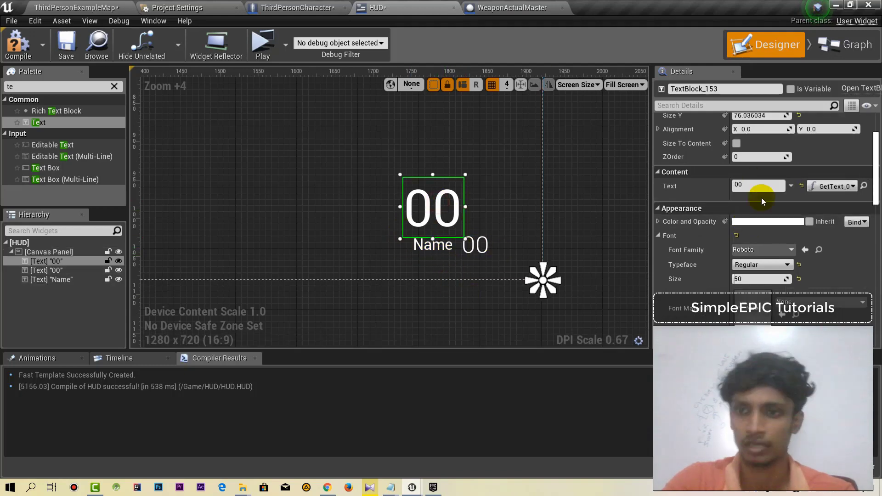
left_click(747, 278)
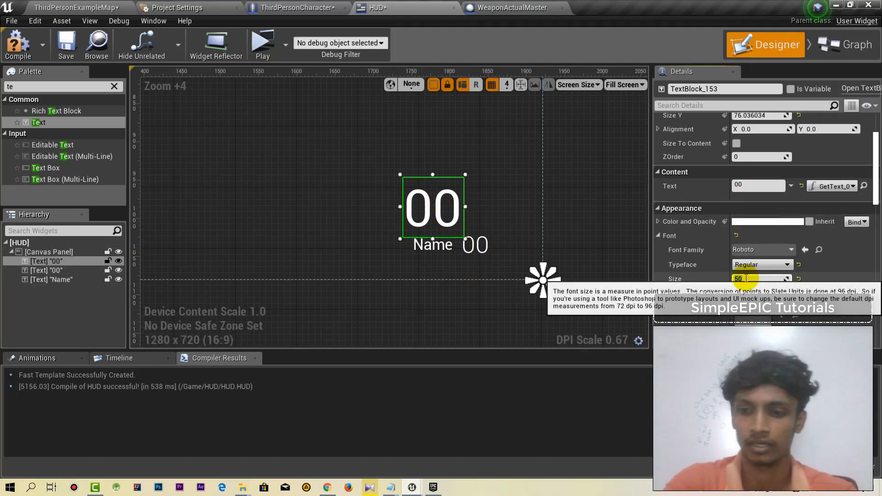
type("80")
key("Return")
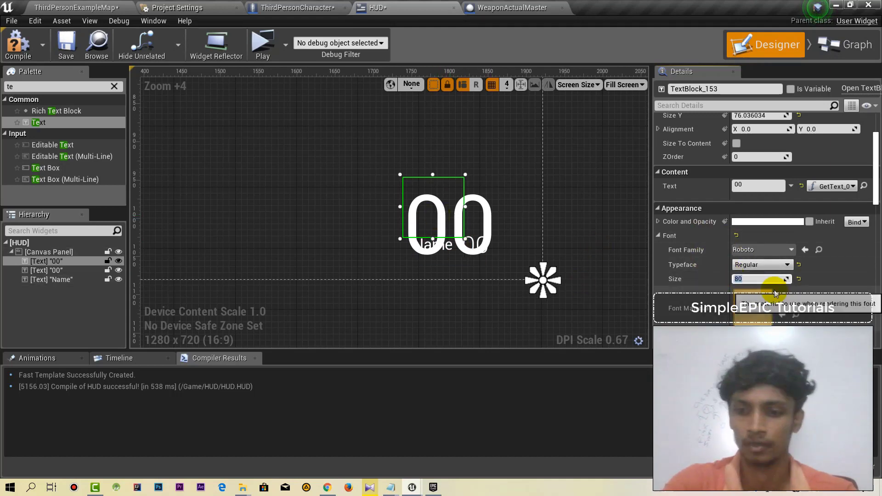
type("70")
key("Return")
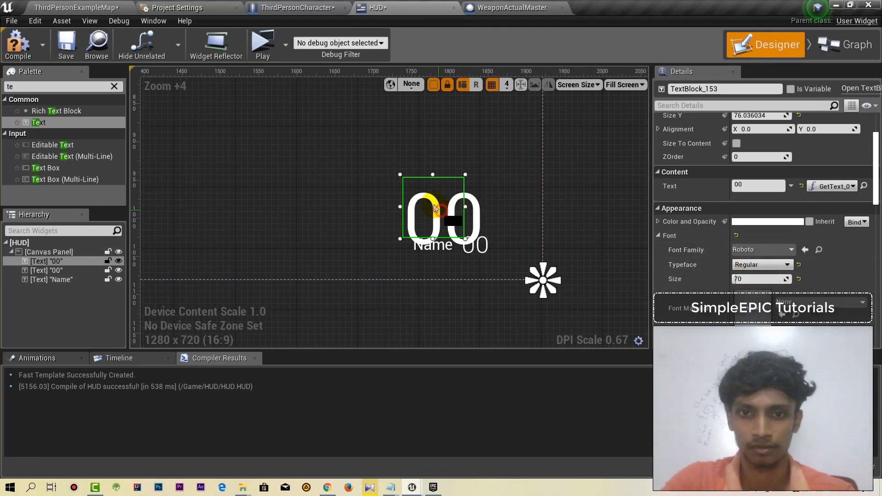
left_click_drag(439, 211, 425, 197)
Nudge the Name box left, reduce its height, and set its justification to Align Text Center.
left_click(443, 250)
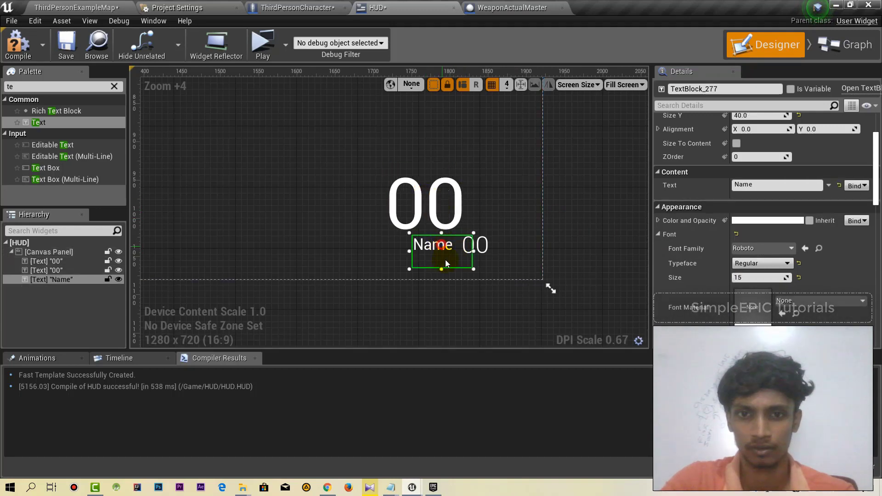
left_click_drag(442, 248, 421, 249)
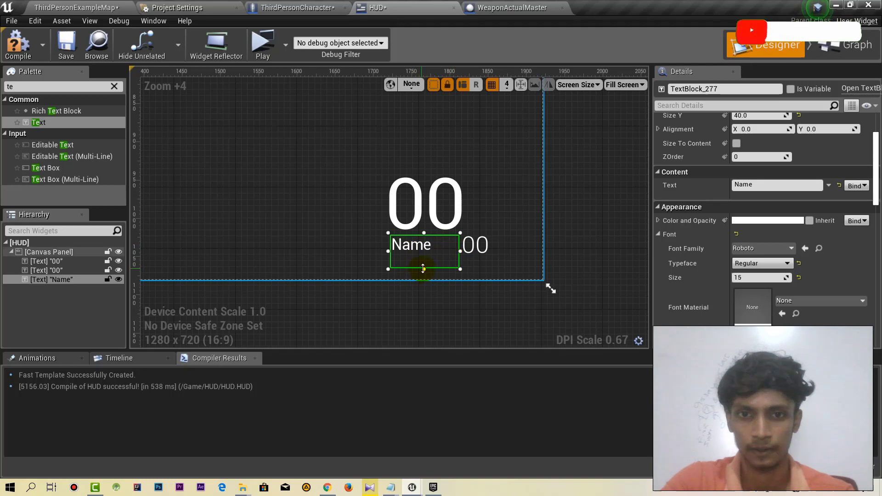
left_click_drag(424, 268, 426, 260)
scroll(768, 266, "down", 4)
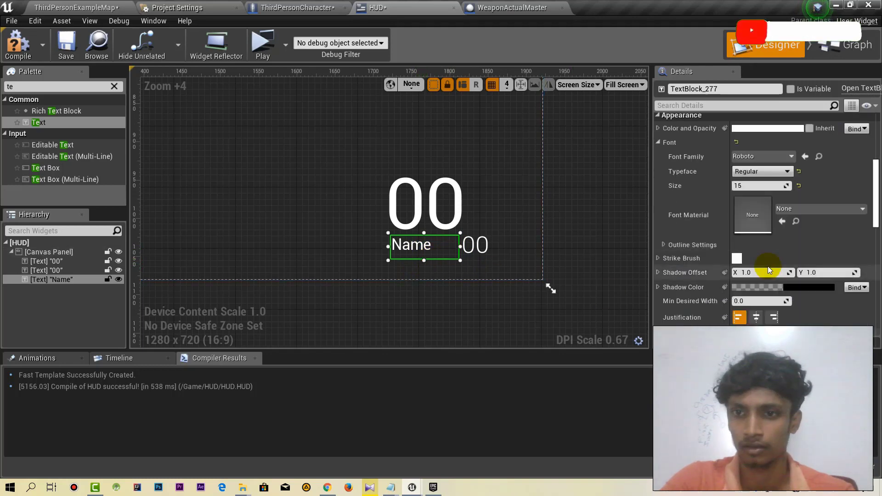
scroll(767, 263, "up", 5)
scroll(787, 183, "up", 2)
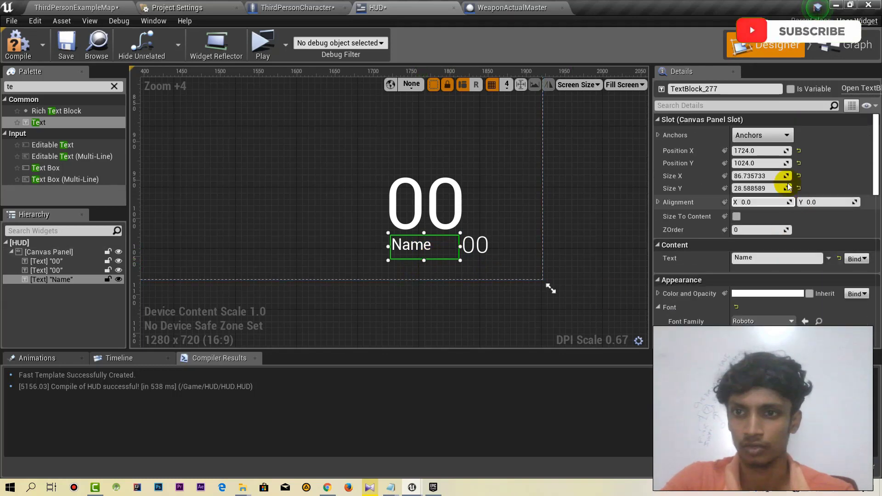
scroll(783, 210, "down", 1)
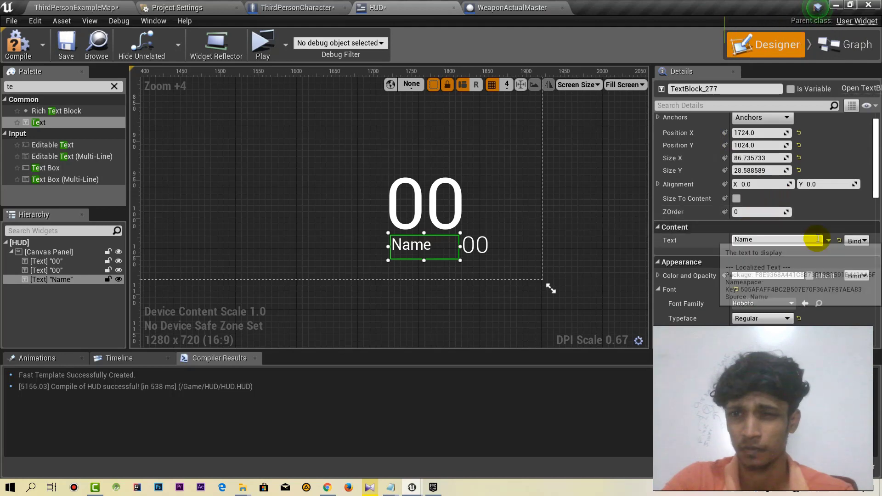
scroll(808, 237, "down", 1)
scroll(743, 260, "down", 4)
scroll(746, 266, "down", 2)
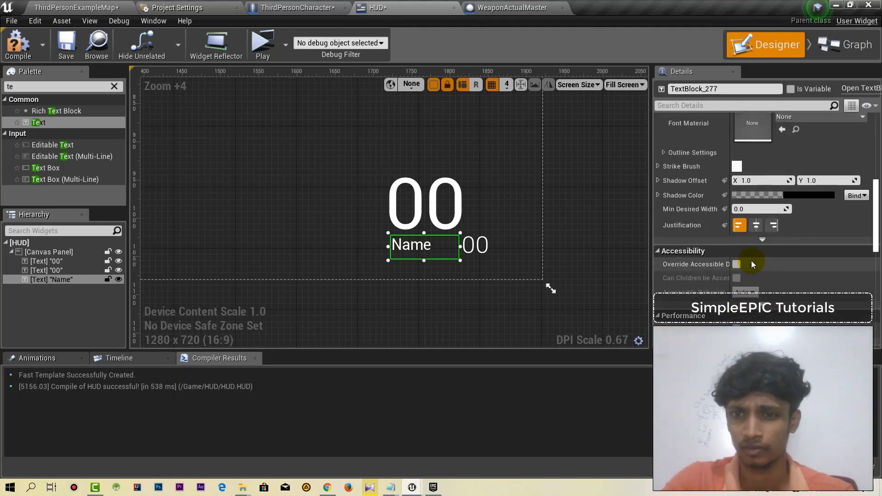
left_click(512, 206)
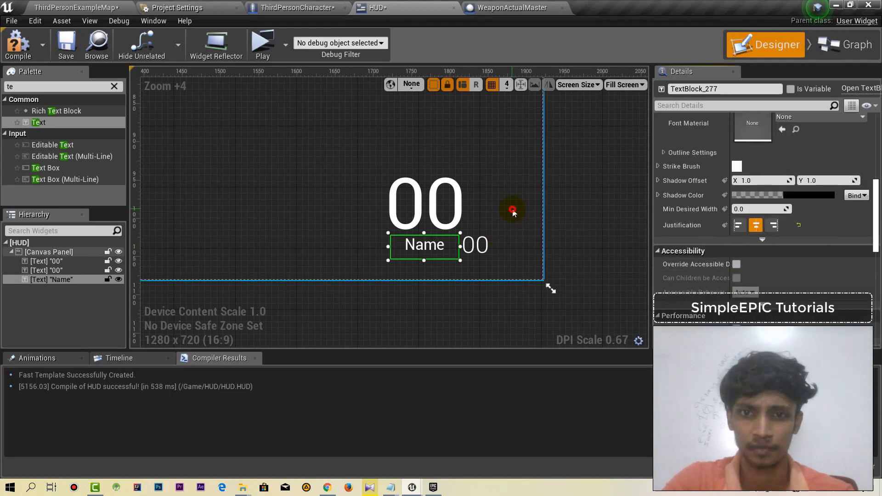
Nudge the small 00 ammo text slightly right, then reselect the Name text.
left_click(491, 242)
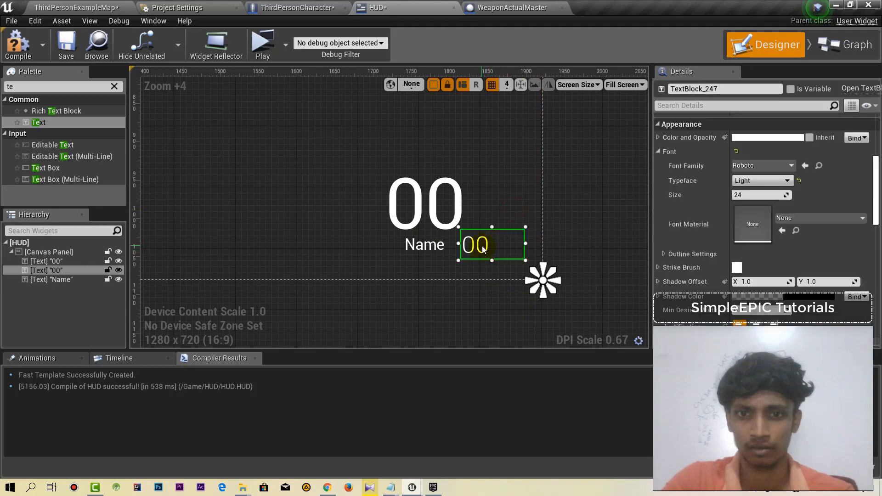
left_click_drag(482, 248, 499, 247)
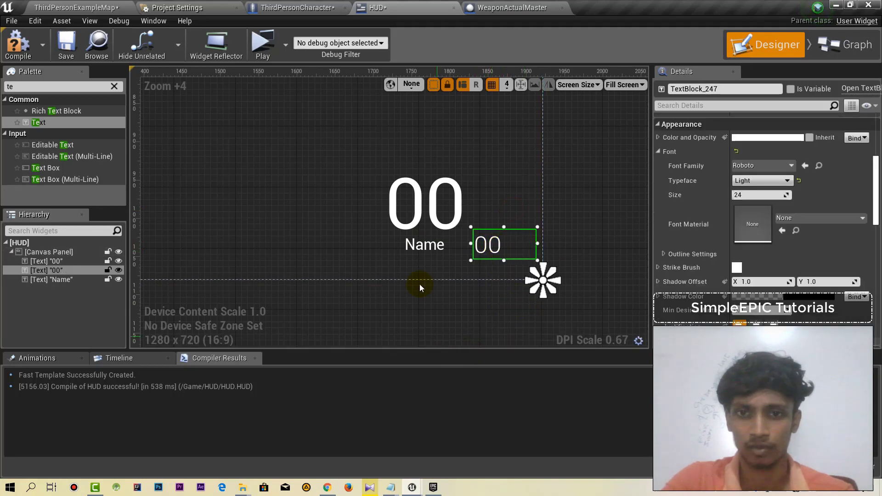
left_click(419, 250)
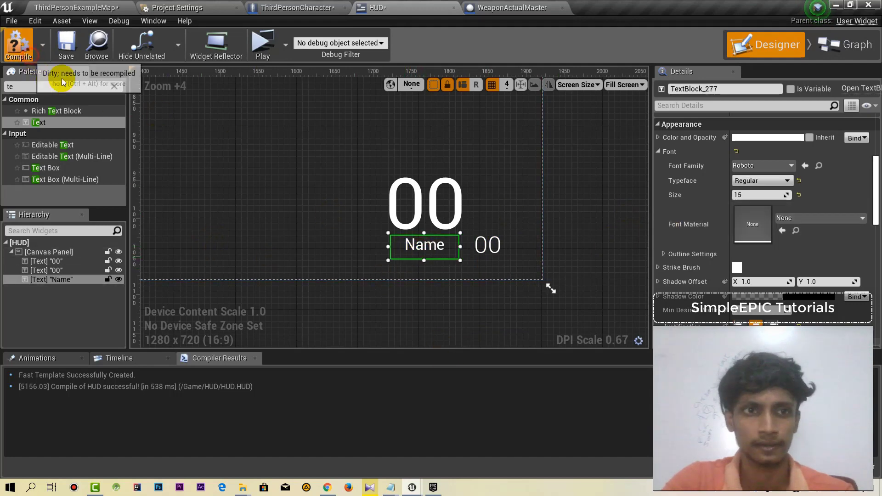
Compile and save the HUD widget and show the Name text's binding options.
left_click(69, 55)
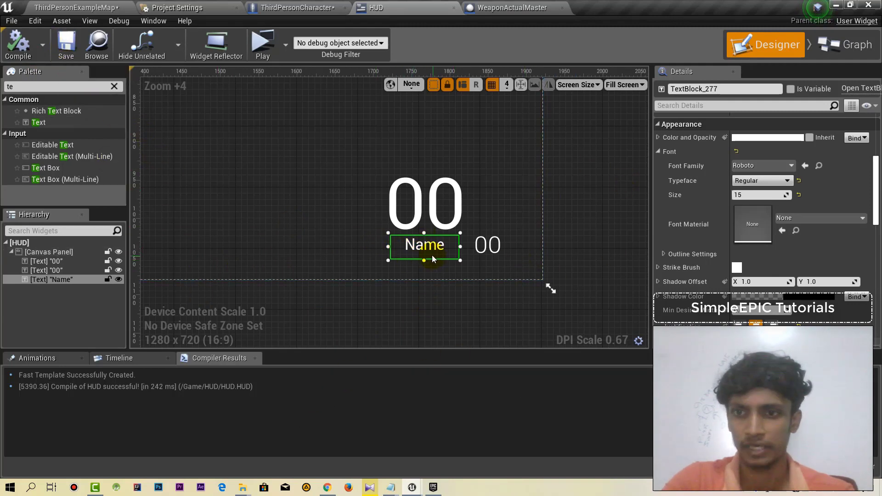
scroll(735, 229, "up", 3)
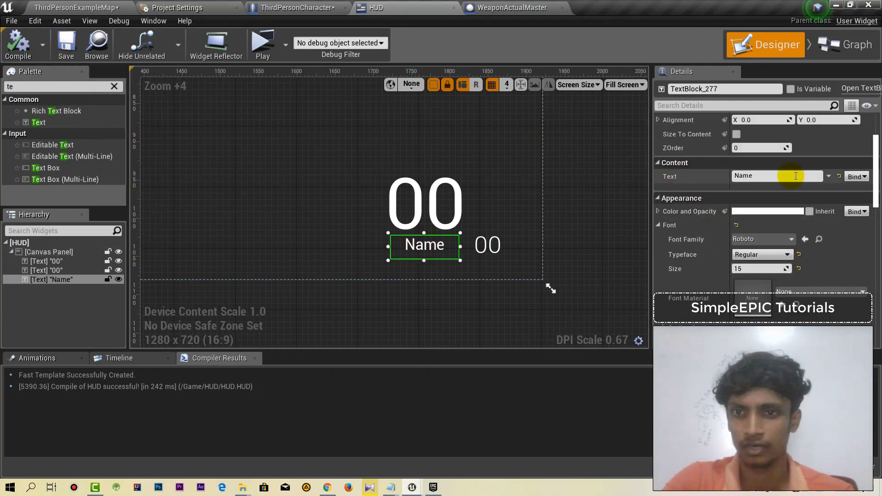
left_click(856, 177)
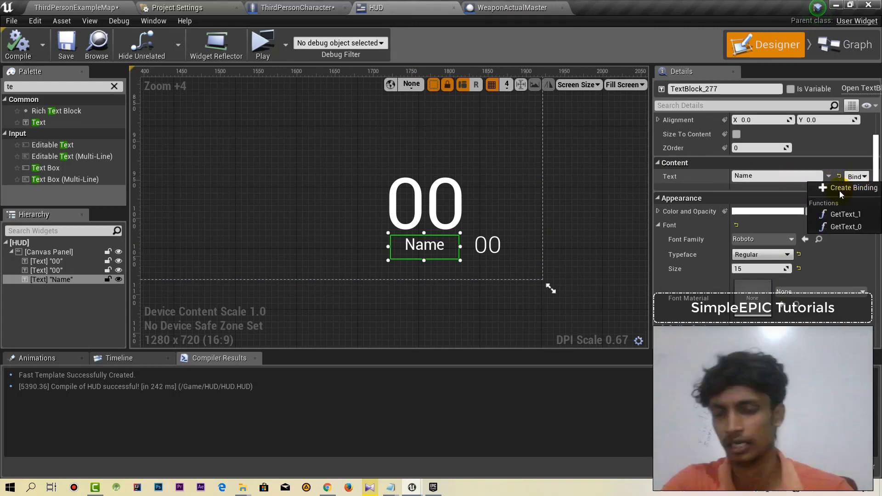
Create a Get Text 3 binding for Name, arrange its nodes, and search 'casttothi'.
left_click(851, 188)
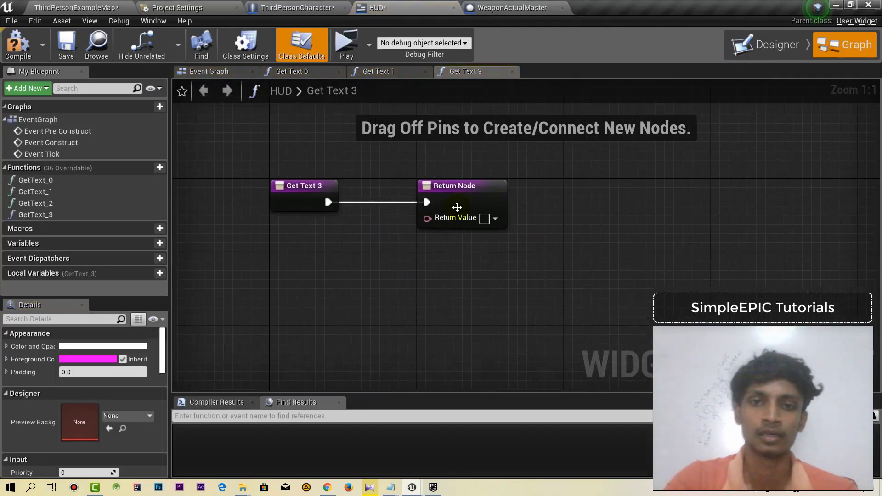
left_click_drag(456, 205, 877, 213)
right_click_drag(551, 276, 781, 285)
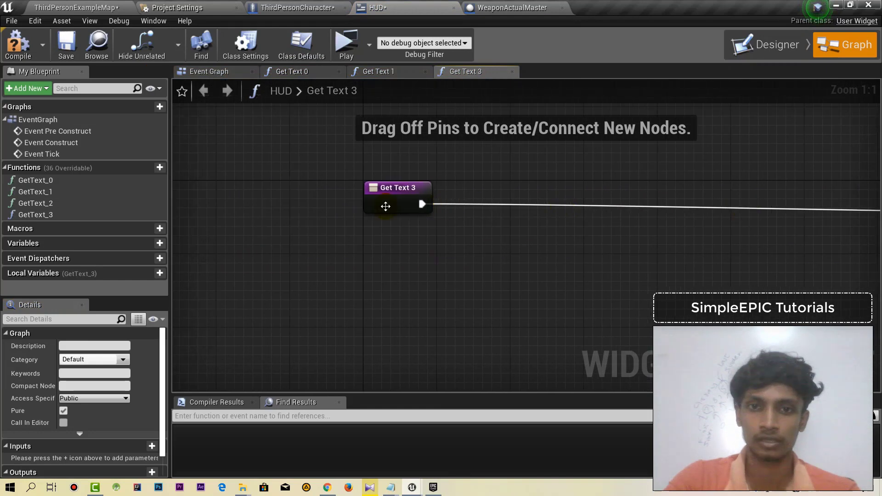
left_click(363, 213)
right_click_drag(363, 212, 381, 208)
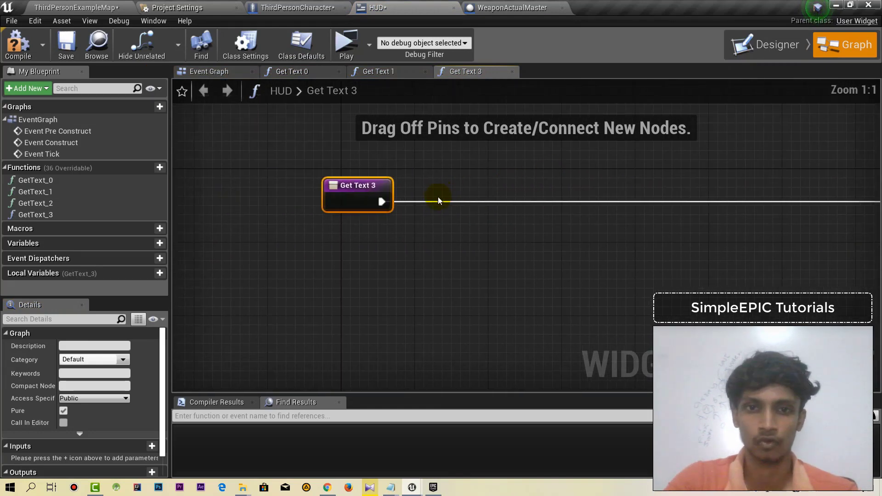
mouse_move(382, 208)
left_mouse_down()
mouse_move(364, 200)
mouse_move(393, 202)
left_mouse_up()
type("cas")
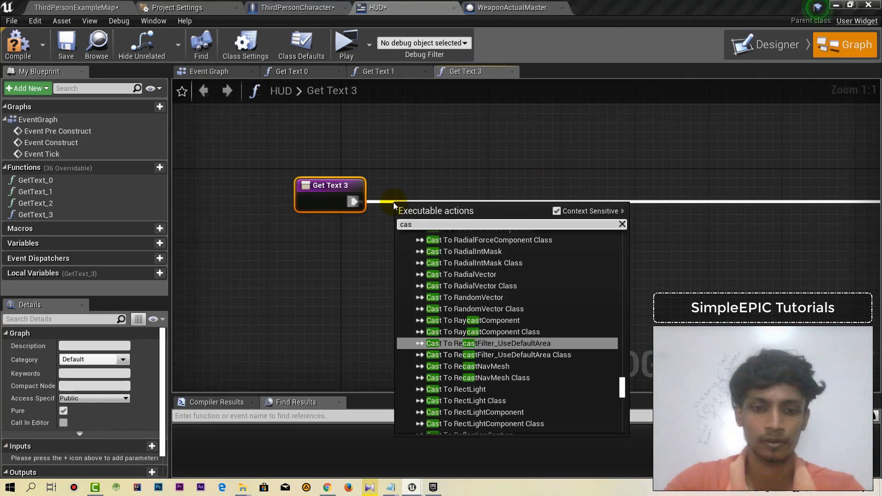
type("tto")
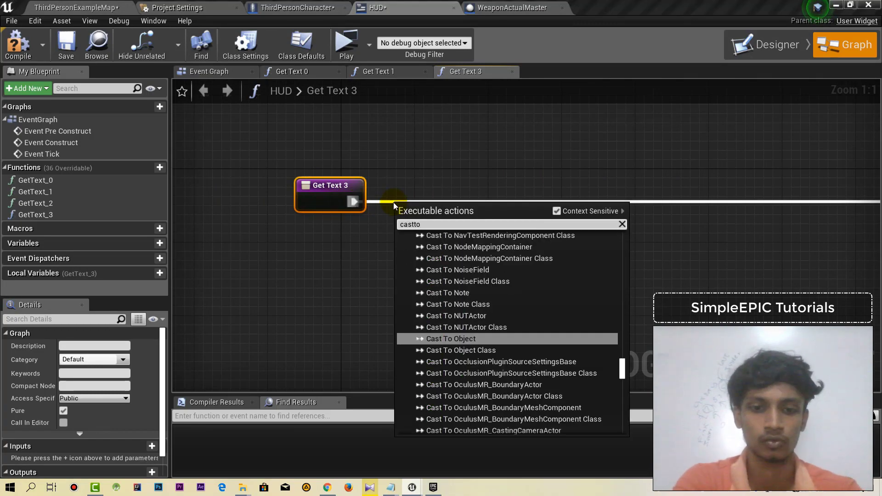
type("thi")
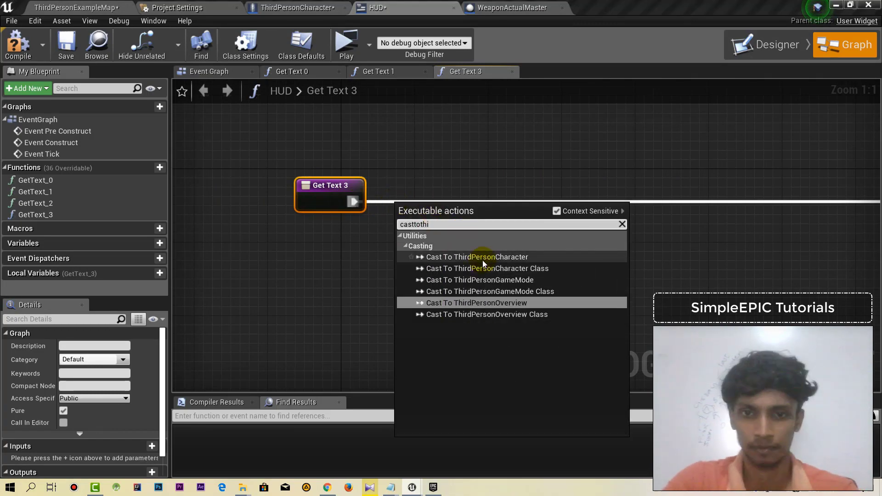
Add a Cast To ThirdPersonCharacter fed by Get Player Character.
left_click(482, 260)
left_click_drag(491, 229, 511, 203)
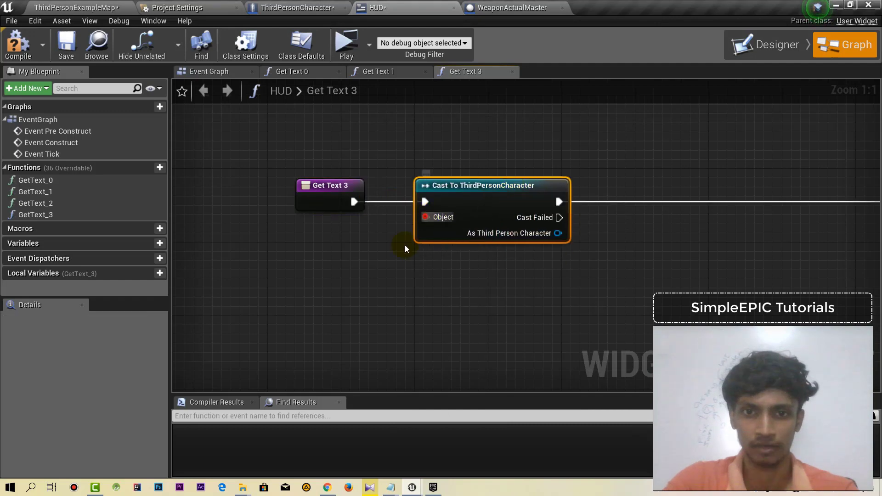
left_click_drag(425, 216, 381, 283)
type("getplayer")
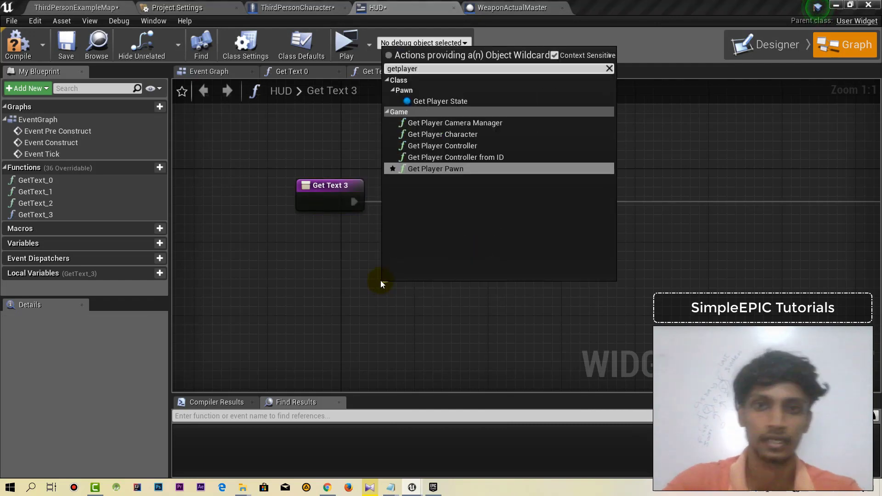
left_click(461, 134)
right_click_drag(460, 134, 367, 194)
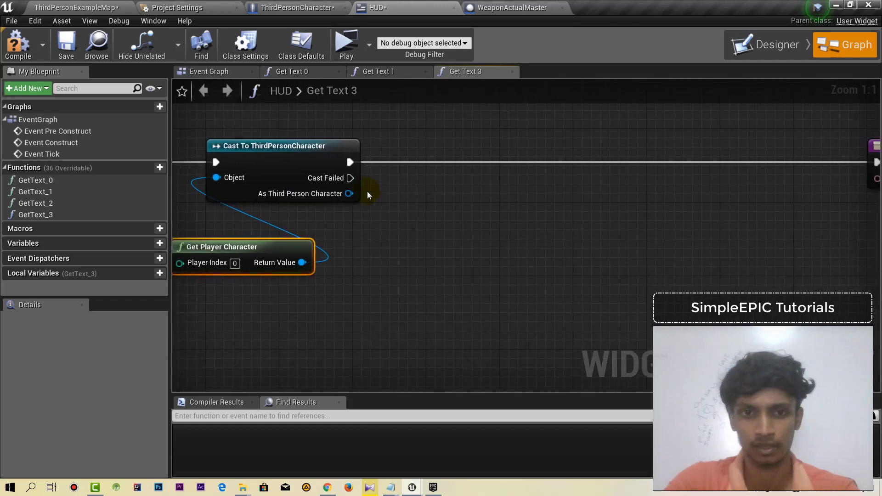
Get the cast character's Spawned Weapon variable.
left_click_drag(349, 193, 376, 241)
type("getsp")
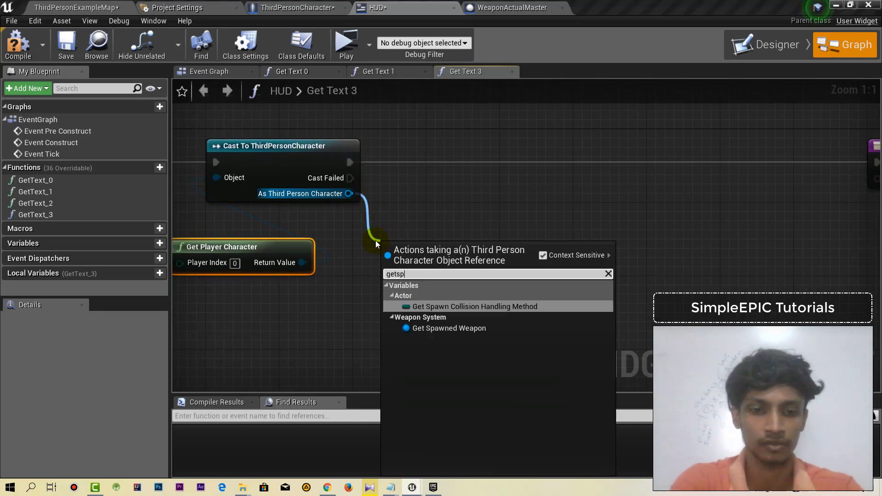
type("aw")
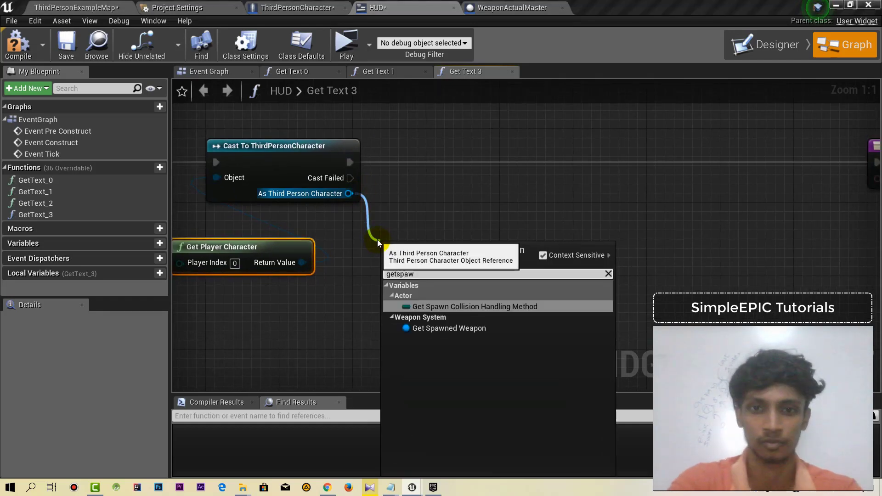
left_click(462, 327)
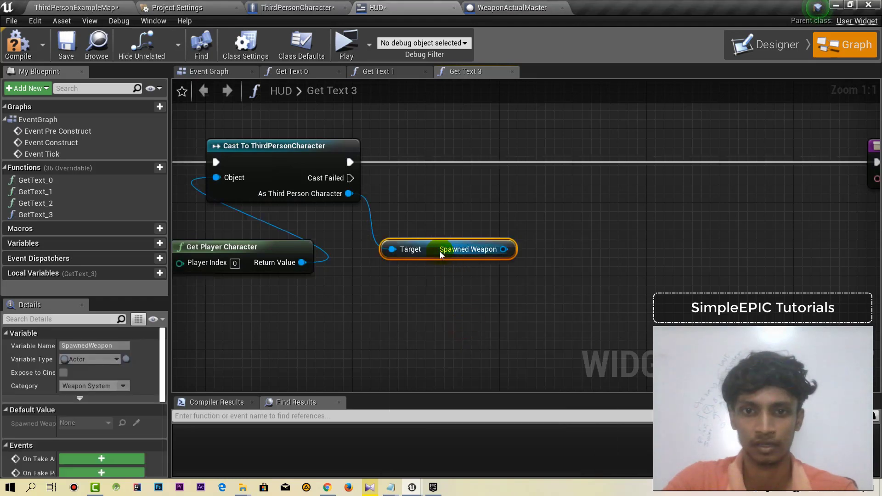
left_click_drag(439, 251, 449, 288)
Check Spawned Weapon with Is Valid, running it after a successful cast.
left_click_drag(512, 286, 525, 208)
type("i")
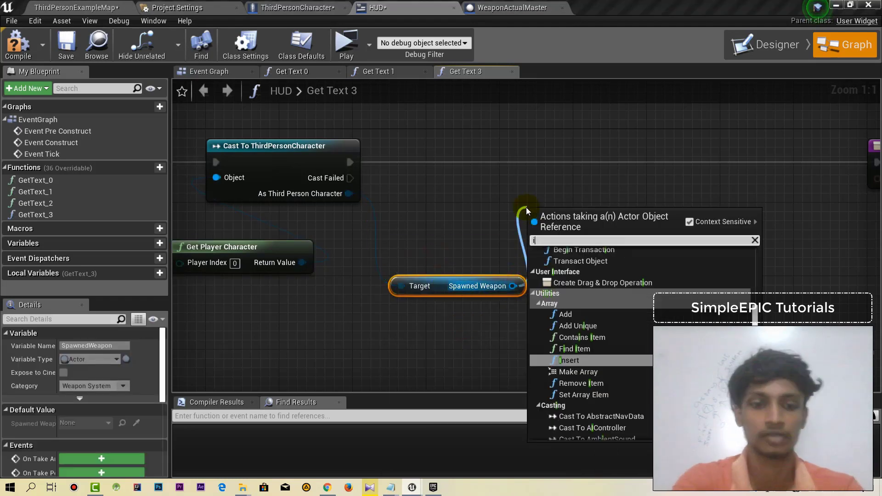
type("svalid")
left_click(568, 274)
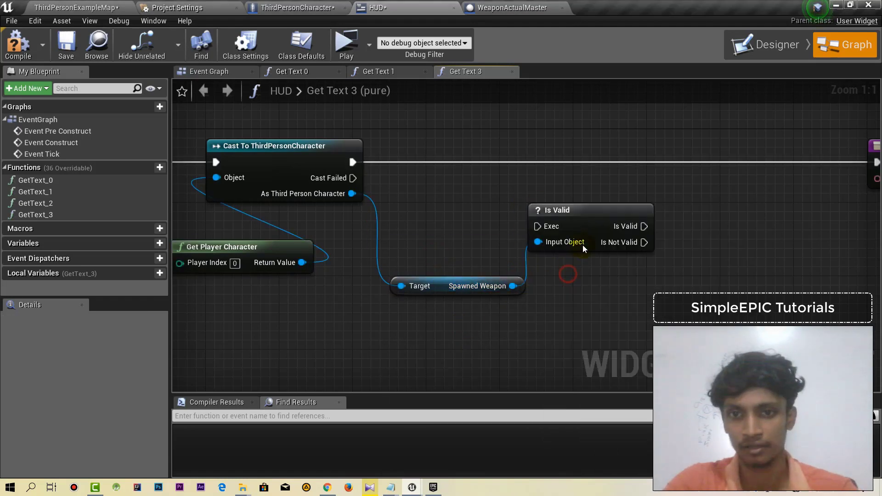
left_click_drag(586, 222, 577, 159)
left_click_drag(353, 162, 539, 164)
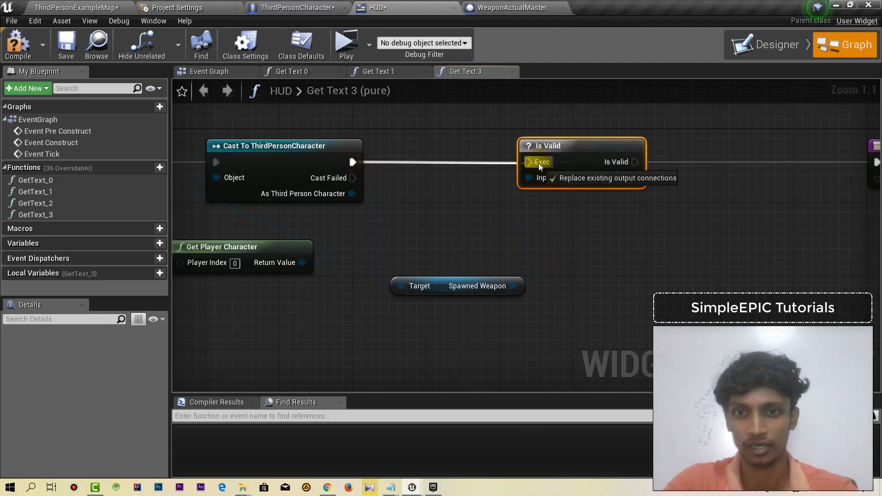
right_click_drag(557, 222, 420, 200)
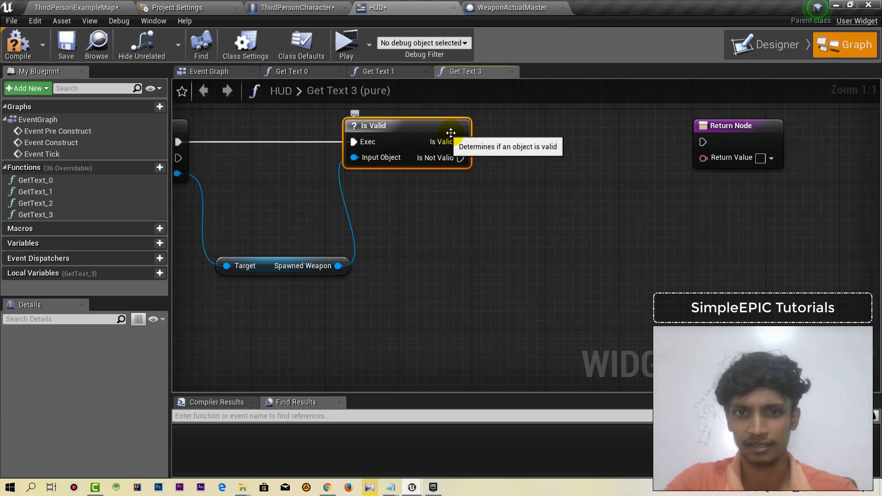
left_click_drag(457, 141, 704, 142)
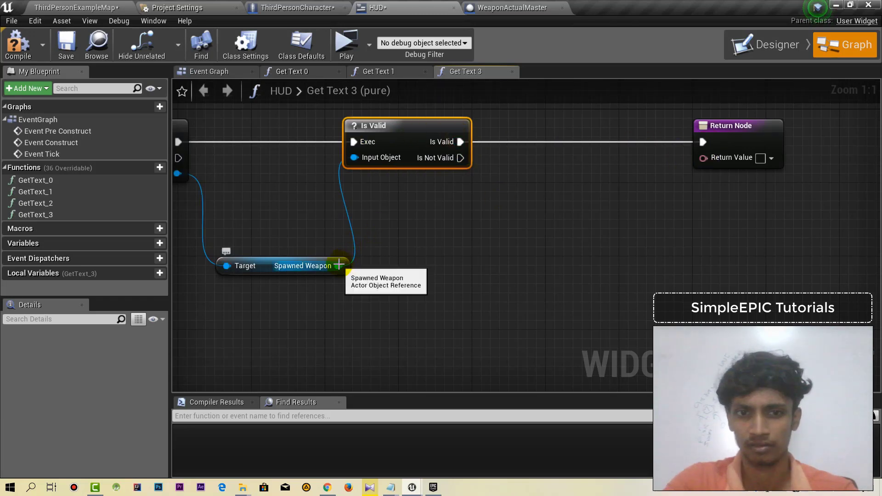
right_click_drag(338, 216, 314, 221)
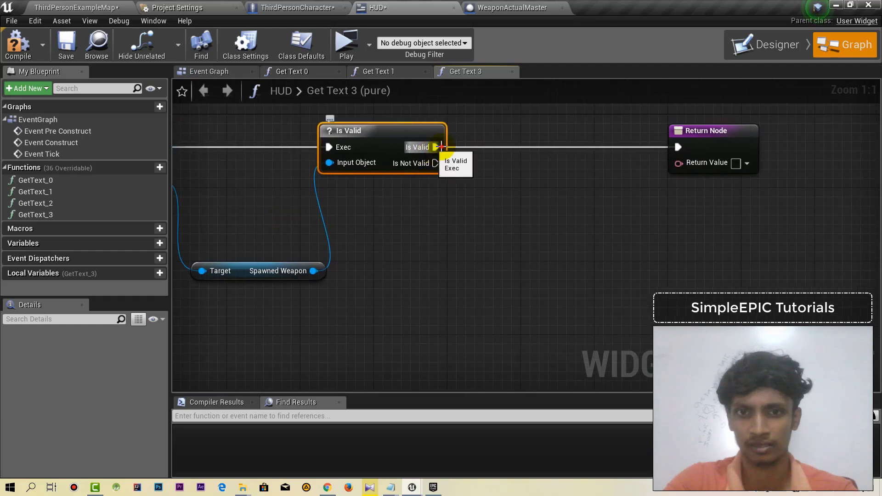
Add a Cast To WeaponActualMaster after the Is Valid check.
left_click_drag(441, 147, 501, 147)
type("castto")
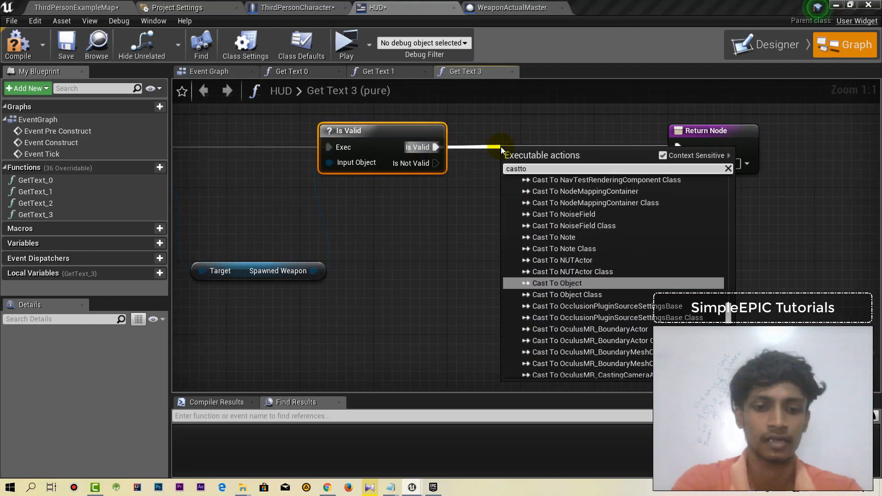
type("ac")
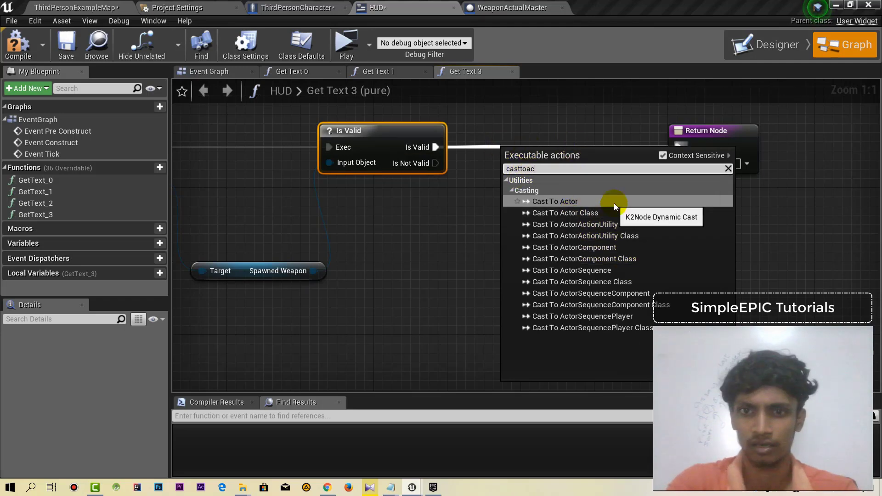
key("BackSpace")
key("BackSpace")
type("wea")
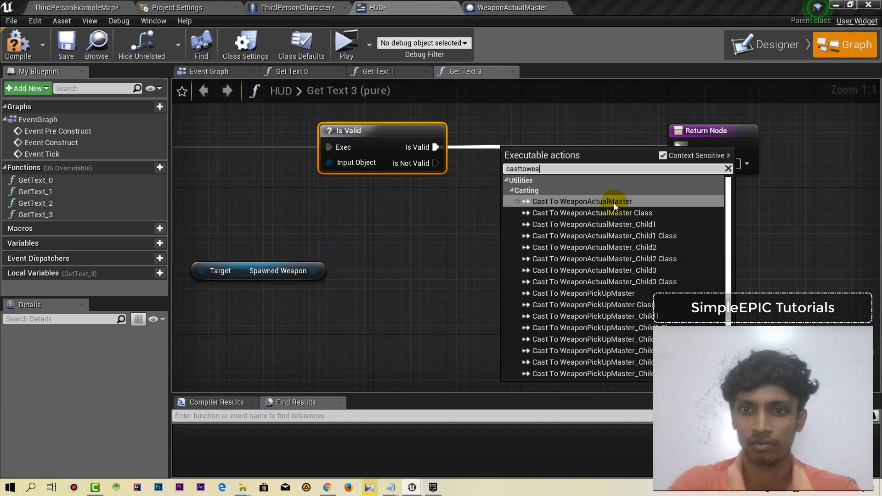
left_click(588, 201)
right_click_drag(710, 137, 684, 133)
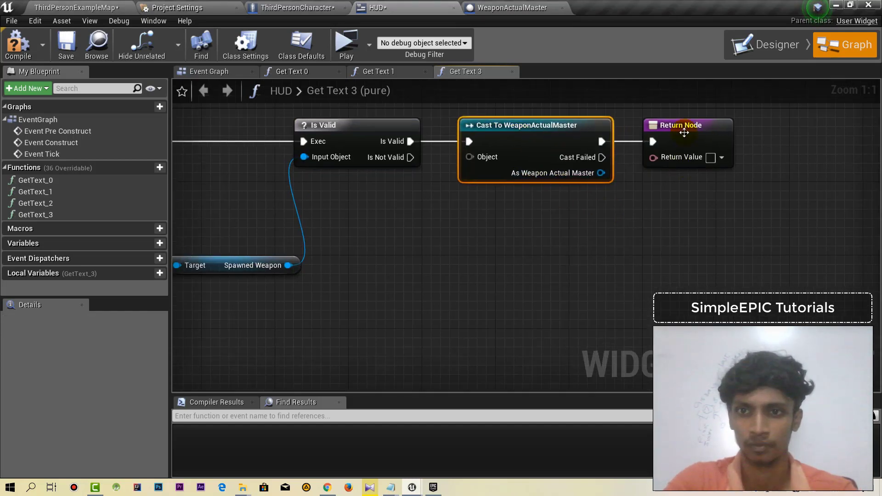
left_click(684, 133)
Wire the Spawned Weapon getter into the cast's Object pin.
right_click_drag(367, 255, 472, 247)
left_click_drag(393, 257, 593, 158)
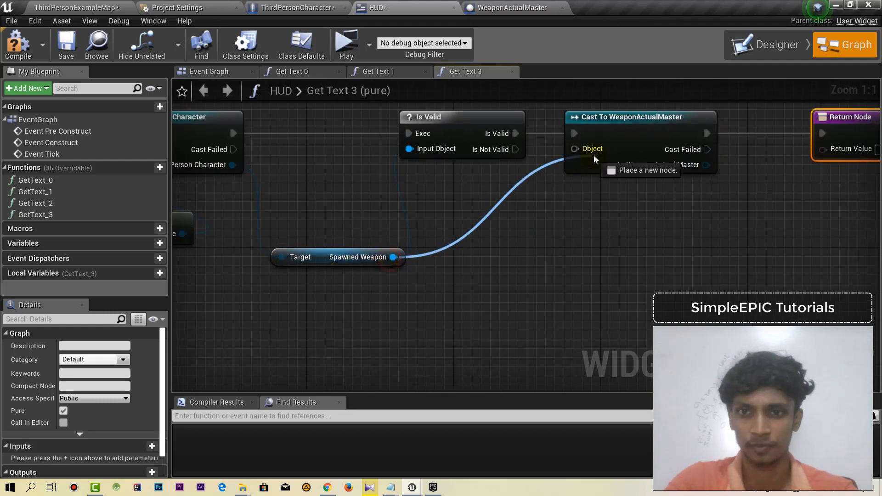
right_click_drag(666, 224, 496, 240)
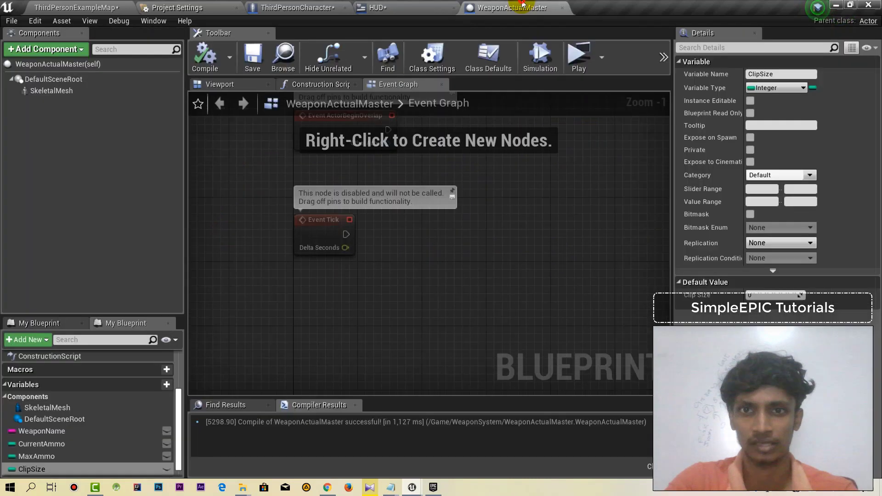
Check the WeaponName variable's type in the WeaponActualMaster blueprint.
left_click(512, 8)
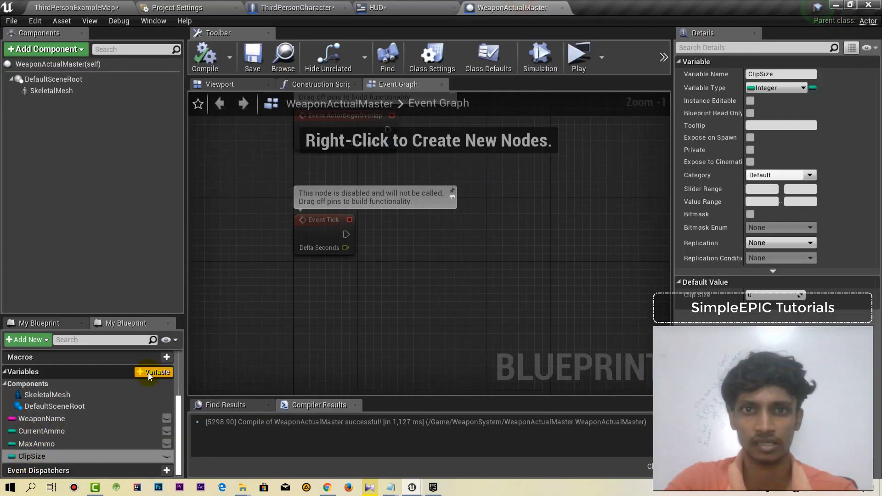
left_click(40, 420)
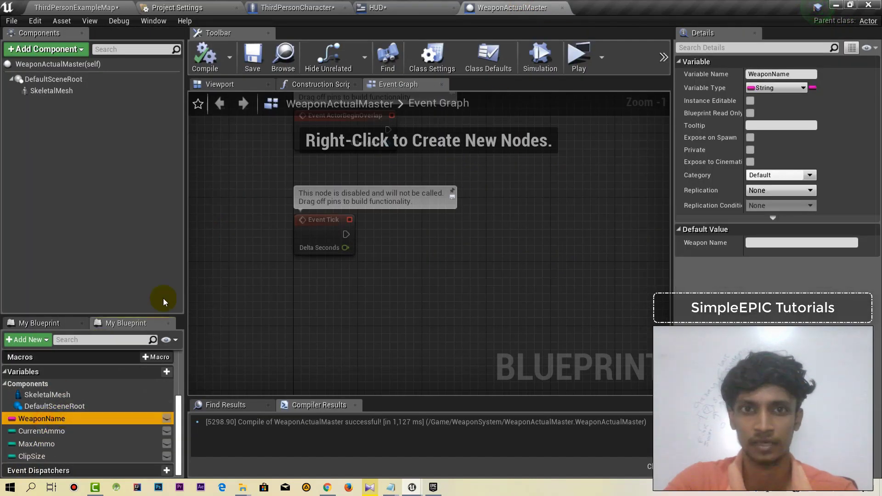
left_click(377, 8)
Wire Get Weapon Name into the Return Value through an automatic ToText conversion.
left_click_drag(388, 141, 393, 235)
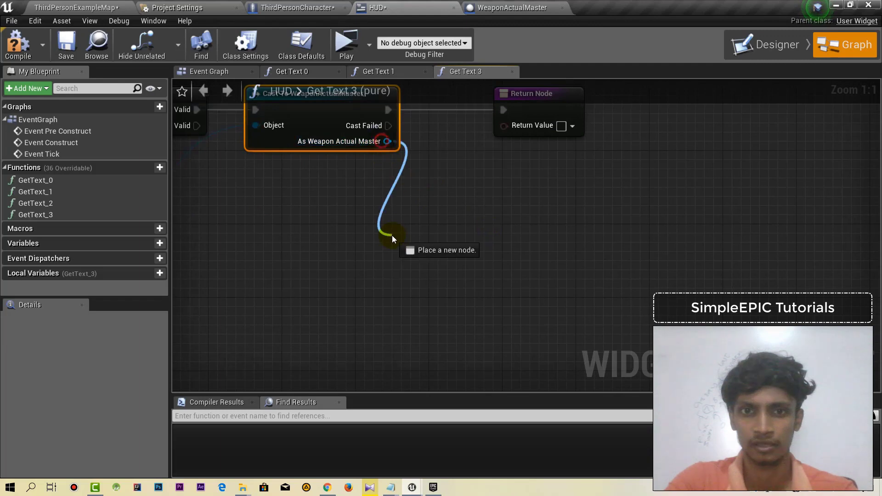
type("getwea")
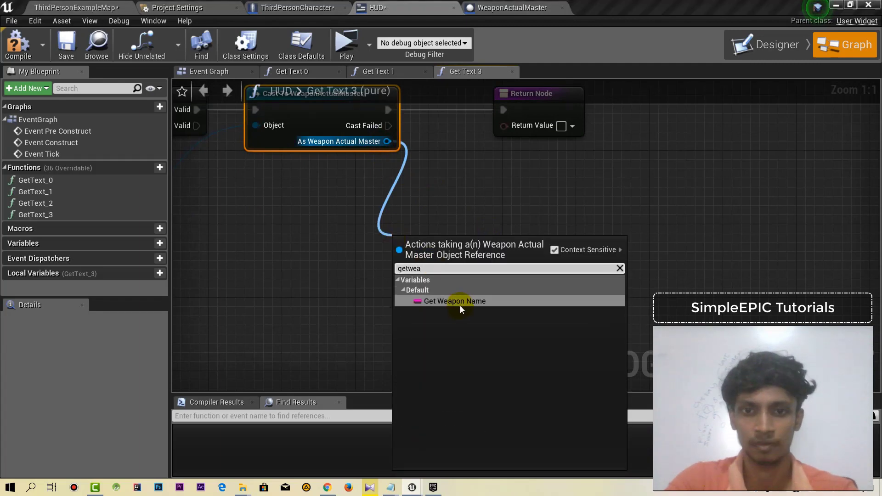
left_click(461, 305)
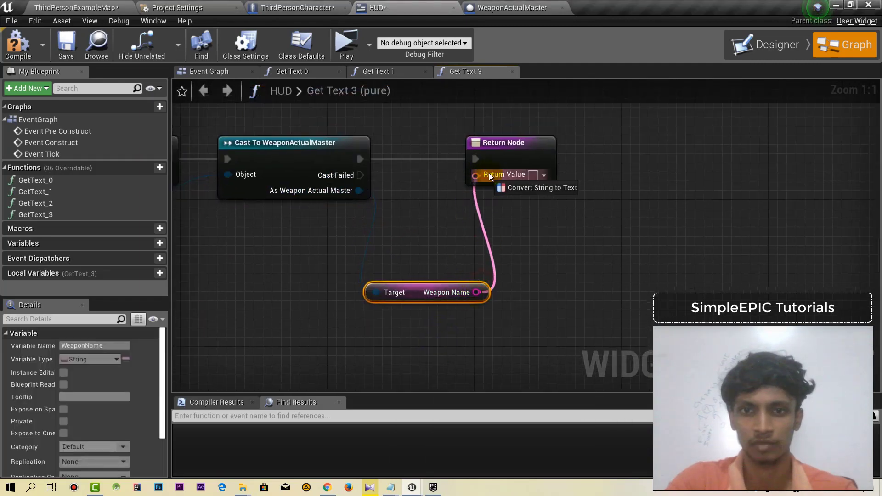
left_click_drag(474, 293, 476, 175)
left_click_drag(500, 142, 675, 144)
left_click_drag(508, 208, 561, 214)
right_click_drag(561, 214, 604, 182)
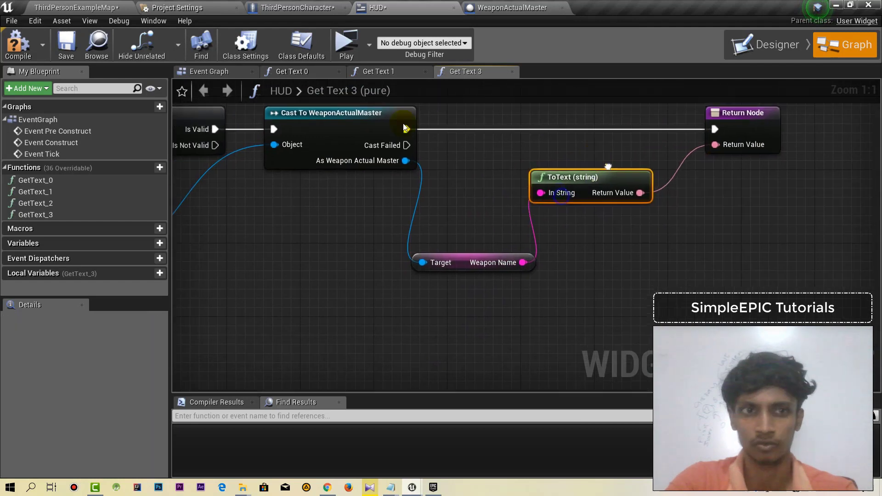
Compile and save the HUD widget and return to the level editor.
left_click(18, 44)
left_click(66, 44)
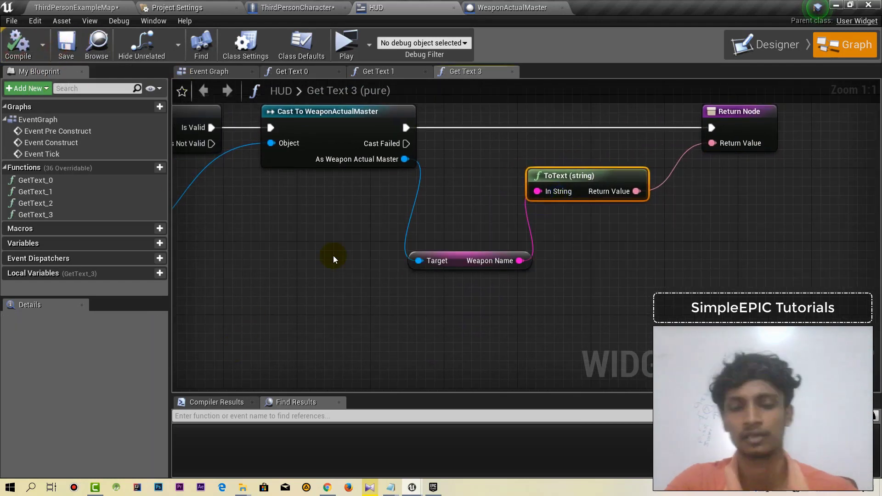
left_click(78, 8)
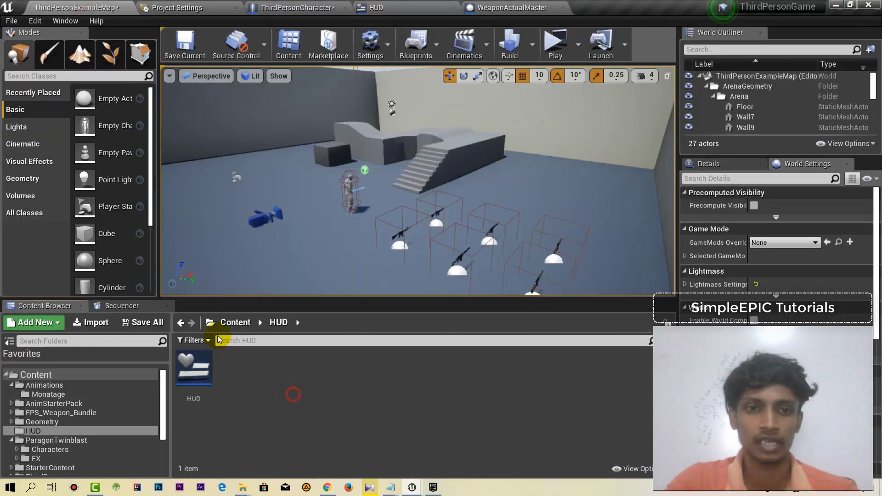
Browse the Content Browser to WeaponSystem > WeaponActualChilds.
left_click(234, 322)
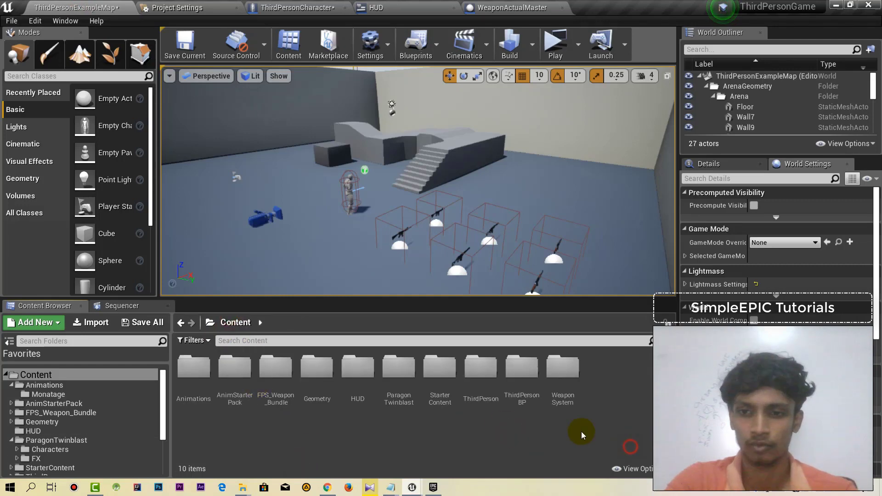
double_click(553, 383)
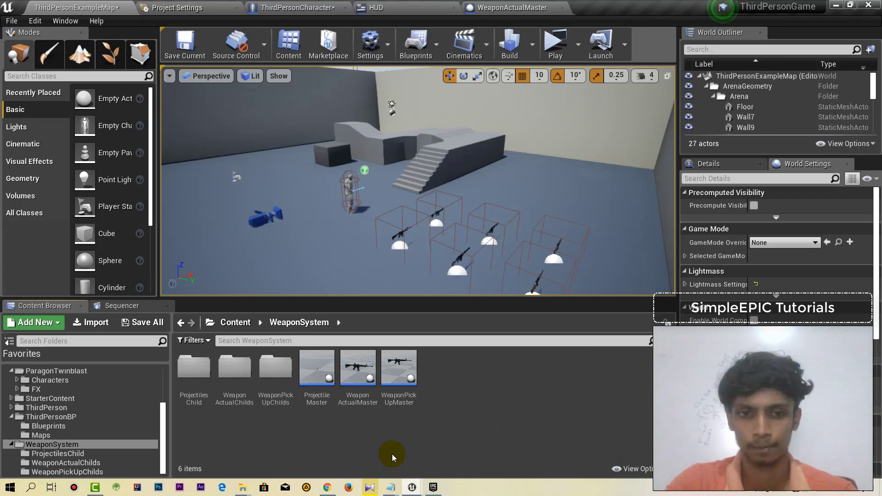
left_click(375, 433)
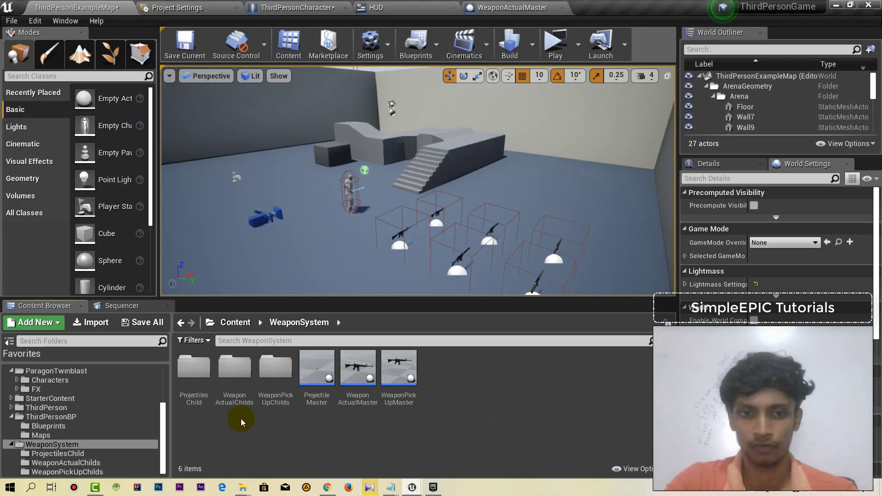
left_click(235, 378)
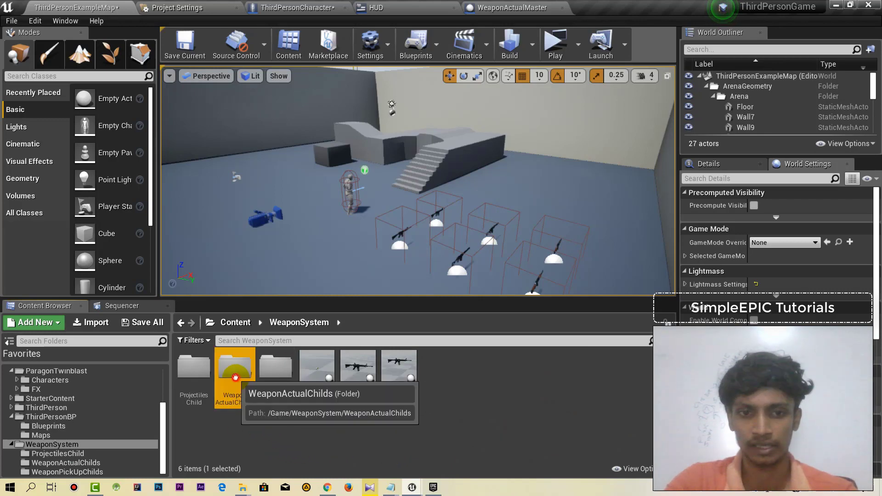
double_click(236, 378)
Open the class defaults of all three WeaponActualMaster child blueprints.
double_click(196, 382)
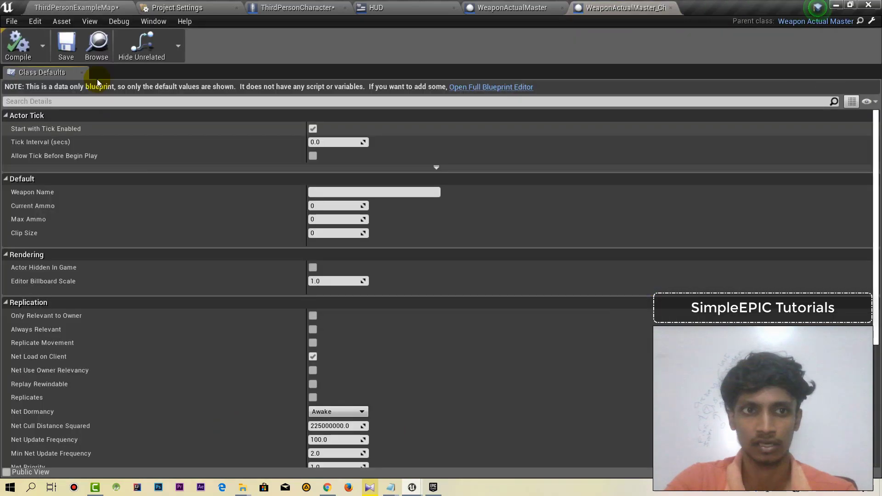
left_click(62, 7)
double_click(233, 367)
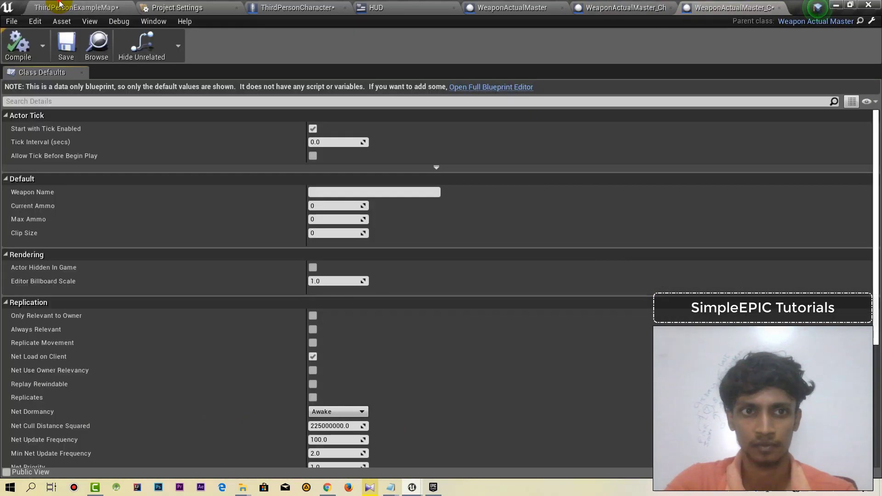
left_click(59, 3)
double_click(268, 396)
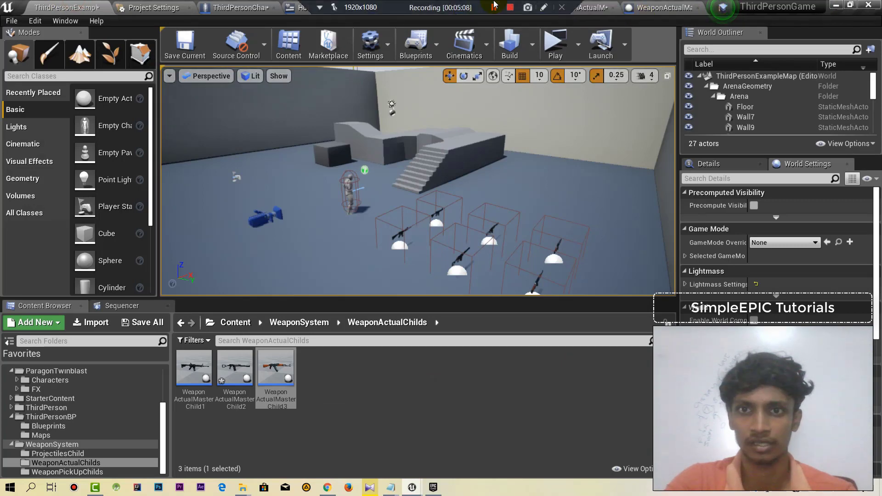
left_click(510, 7)
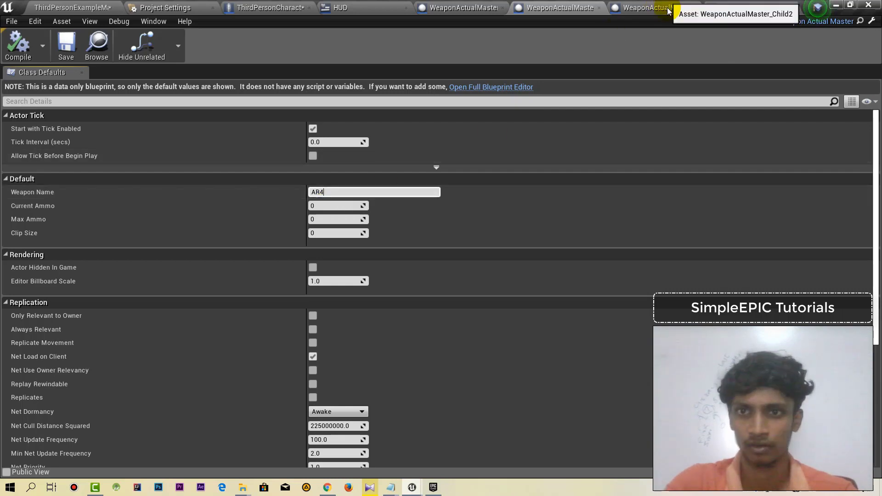
Edit the Weapon Name value of the third weapon child.
left_click(652, 8)
left_click(340, 195)
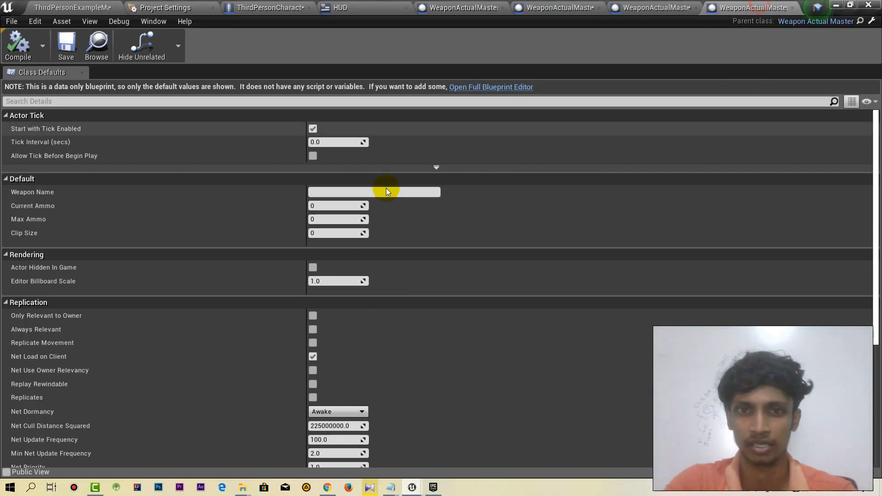
left_click(320, 192)
type("AR47")
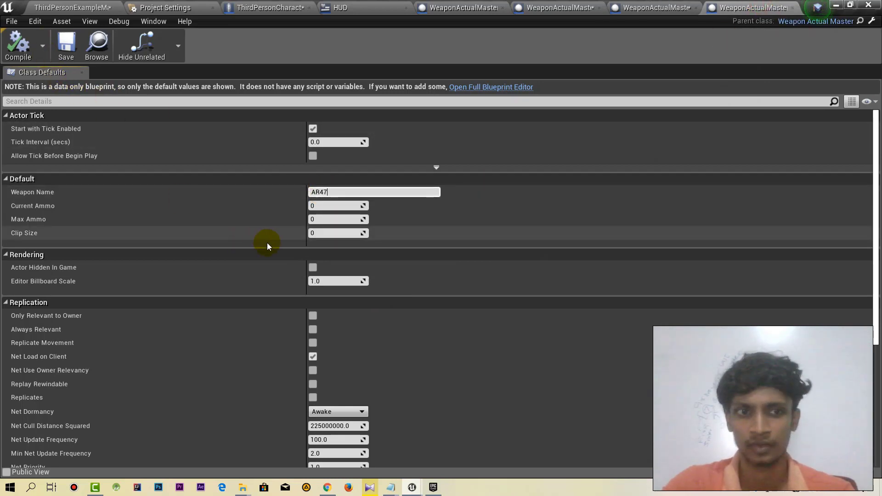
Adjust the AR4 child's ammo defaults, setting Max Ammo to 450.
left_click(551, 8)
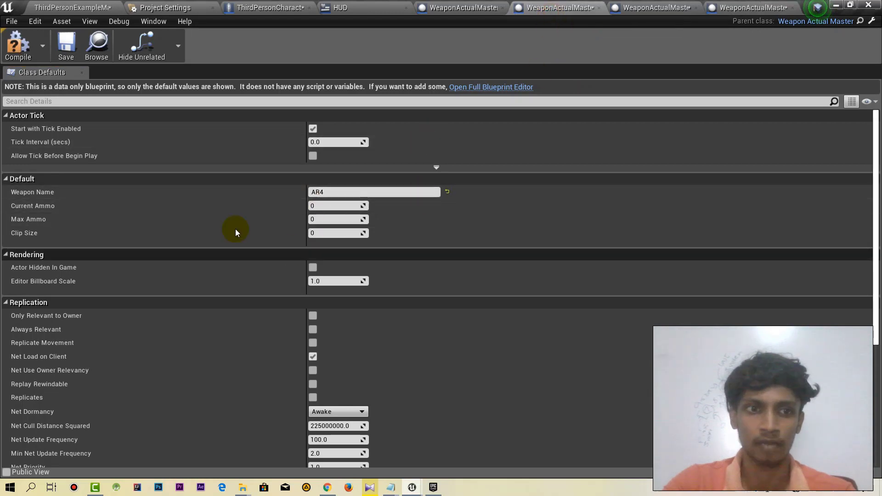
left_click(325, 206)
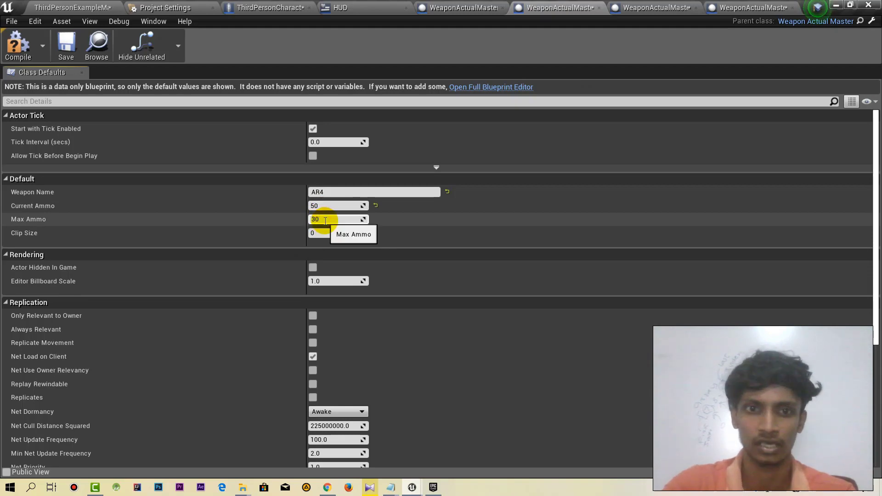
double_click(317, 220)
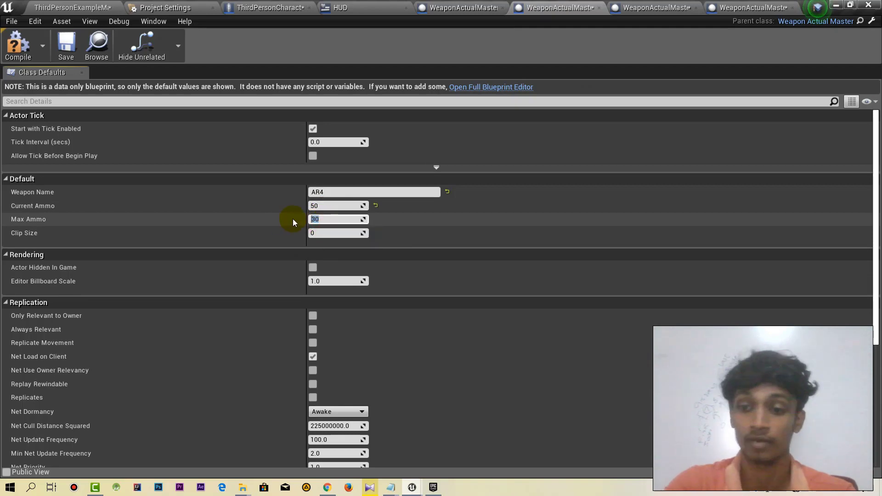
type("450")
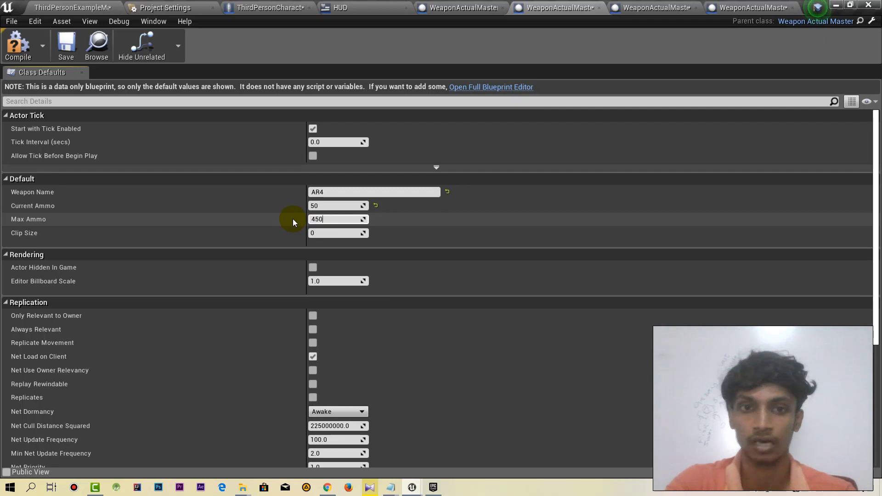
left_click(331, 231)
type("50")
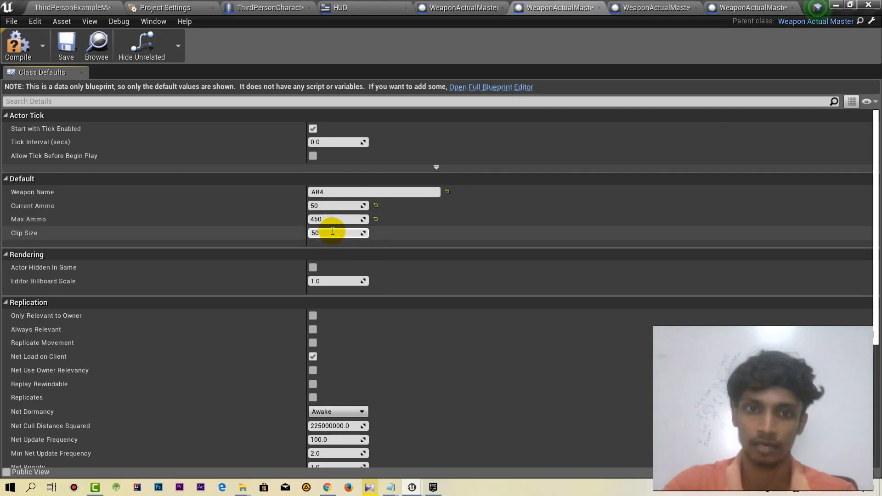
Change KA_Val's Current Ammo value, entering 0.
left_click(657, 7)
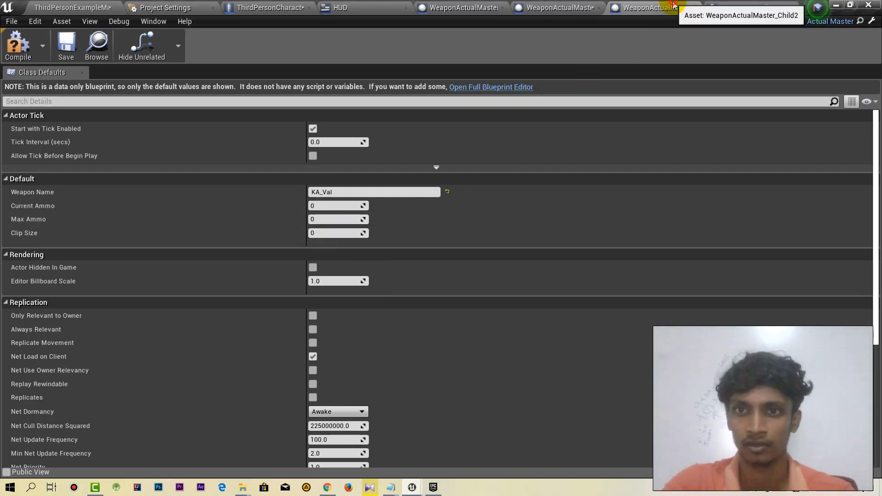
left_click(337, 206)
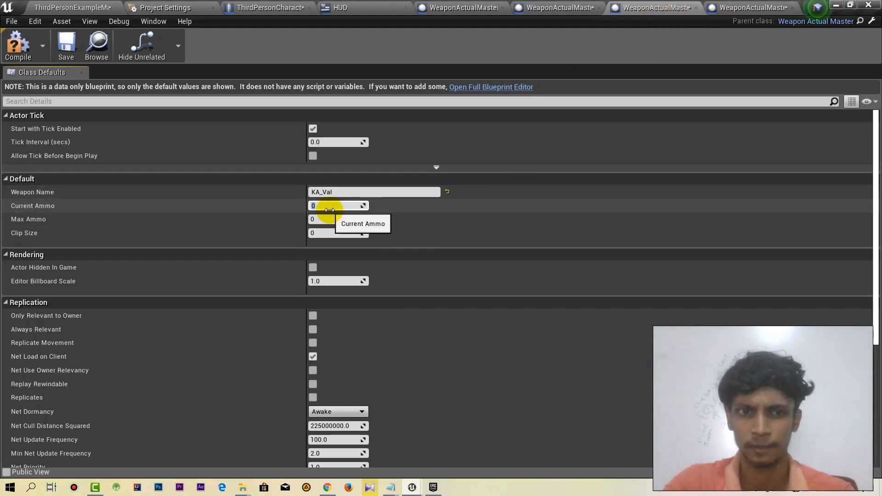
type("400")
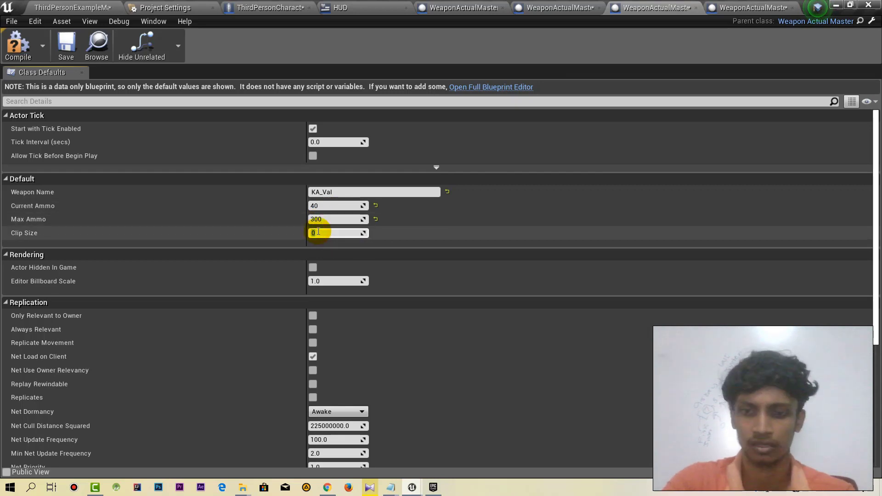
Give AR47 Current Ammo 30, Max Ammo 300 and Clip Size 30.
left_click(753, 7)
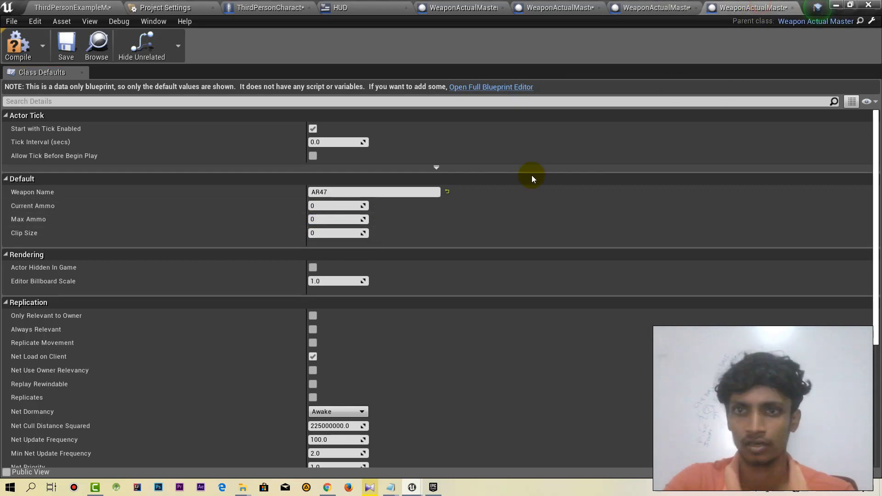
left_click(325, 208)
type("50")
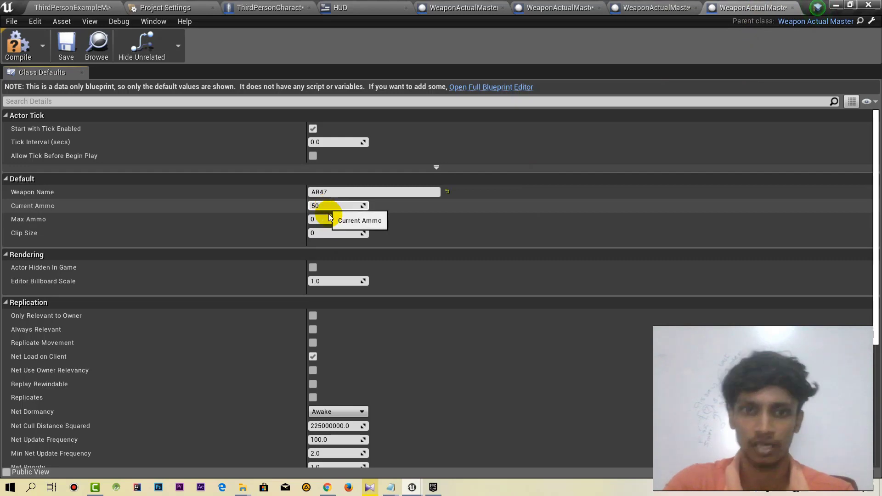
left_click(325, 220)
type("300")
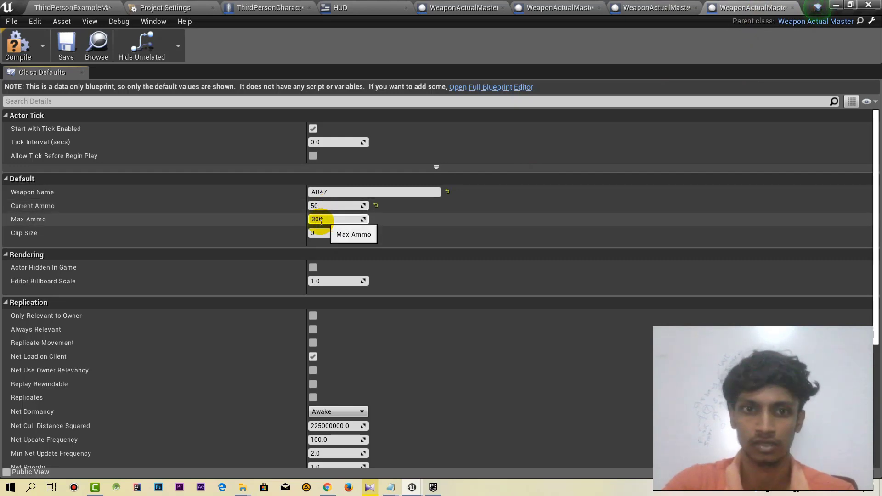
left_click(324, 235)
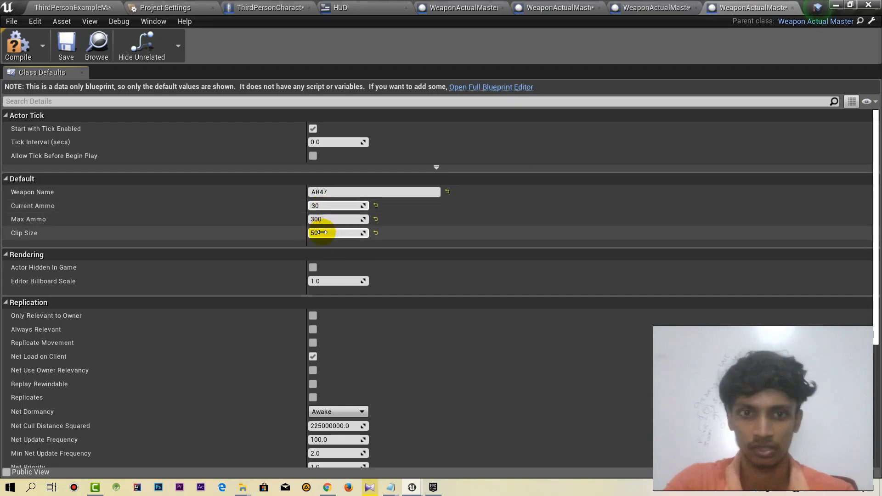
type("30")
Compile and save the weapon blueprint, then return to the level editor.
left_click(18, 44)
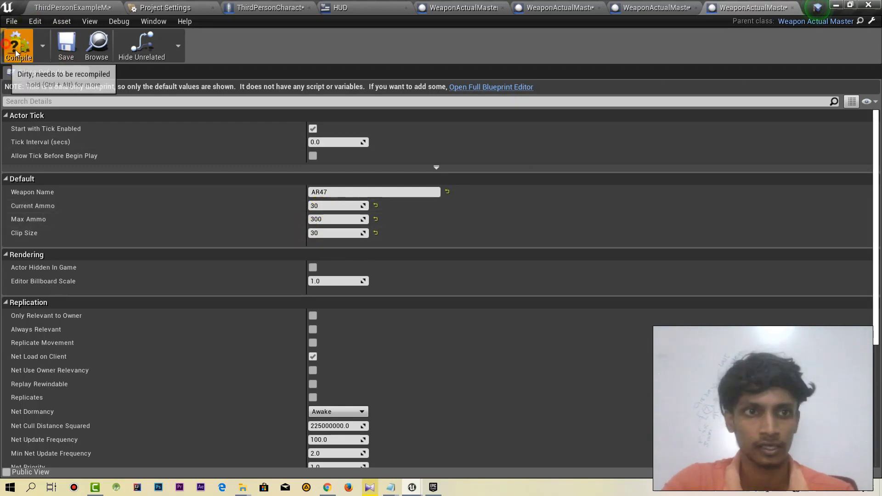
left_click(66, 43)
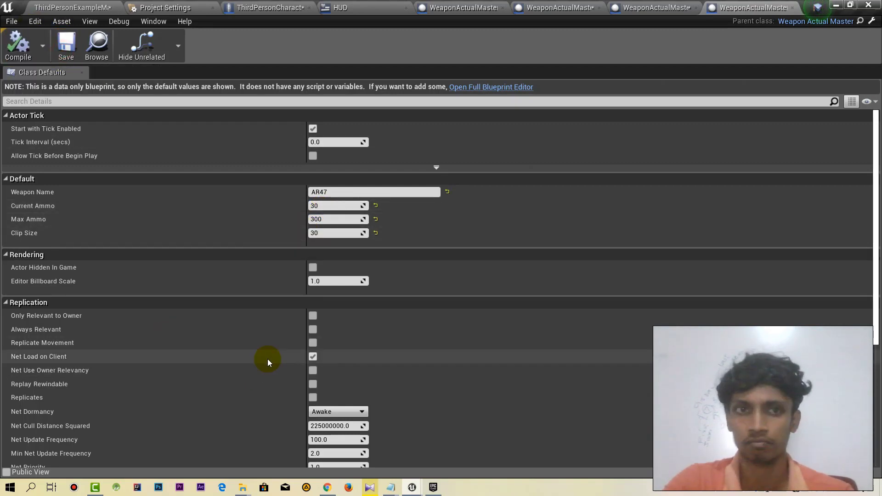
left_click(73, 8)
left_click(579, 45)
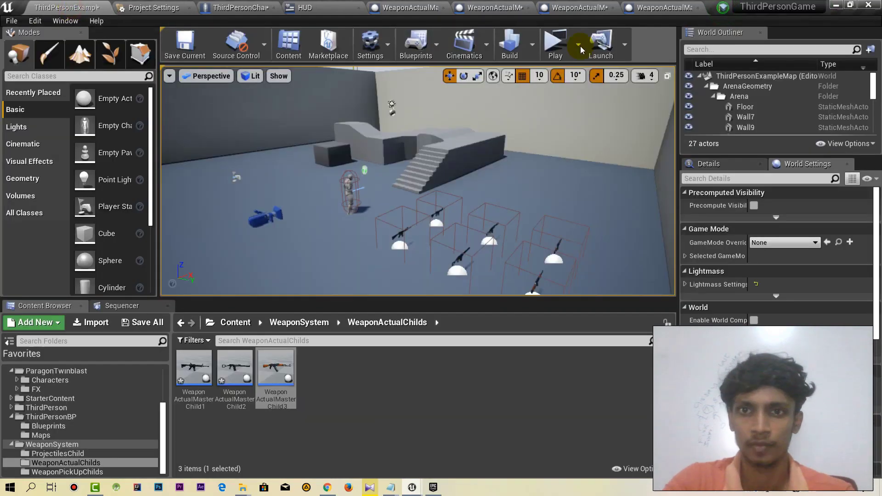
left_click(544, 56)
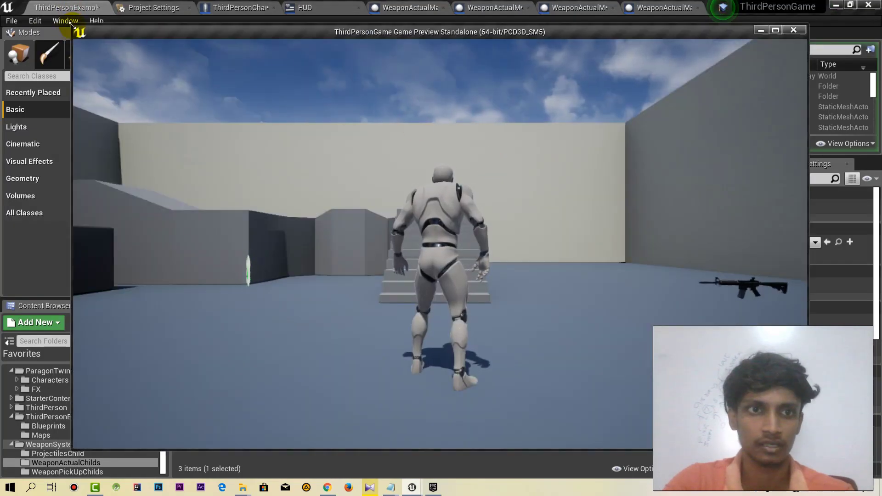
mouse_move(88, 29)
left_mouse_down()
mouse_move(169, 52)
mouse_move(79, 56)
left_mouse_up()
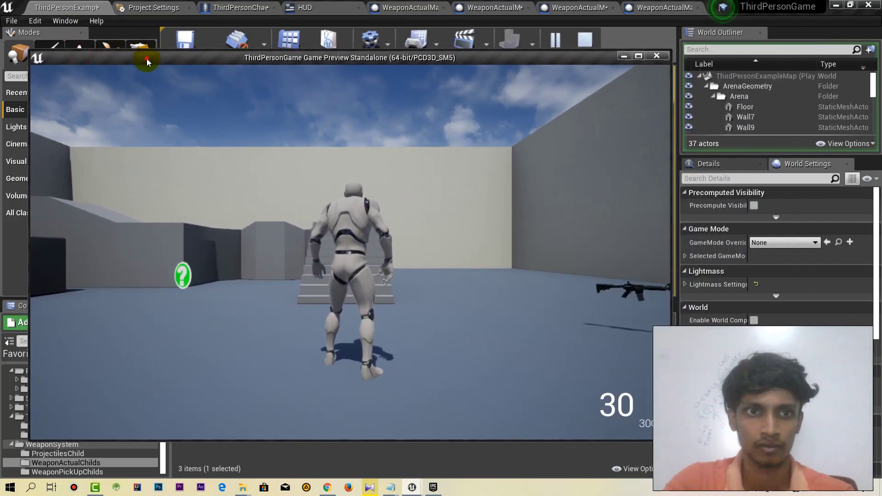
left_click_drag(147, 59, 134, 59)
left_click(178, 97)
key("w")
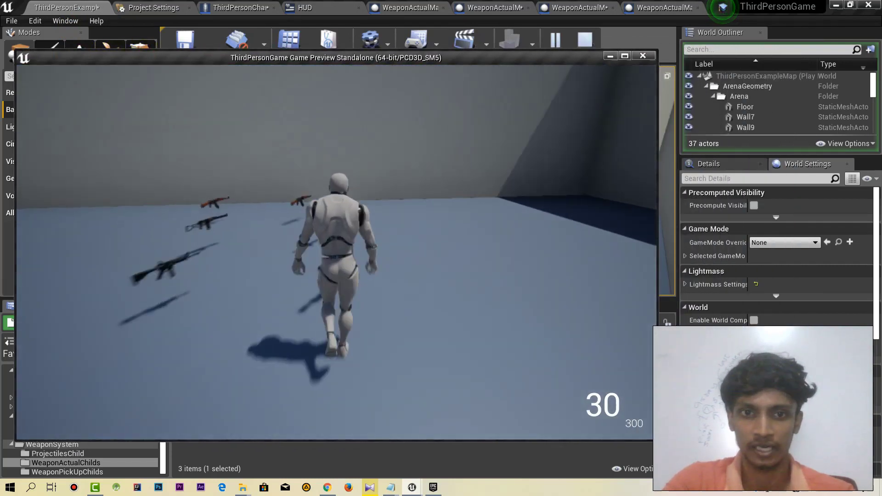
key("a")
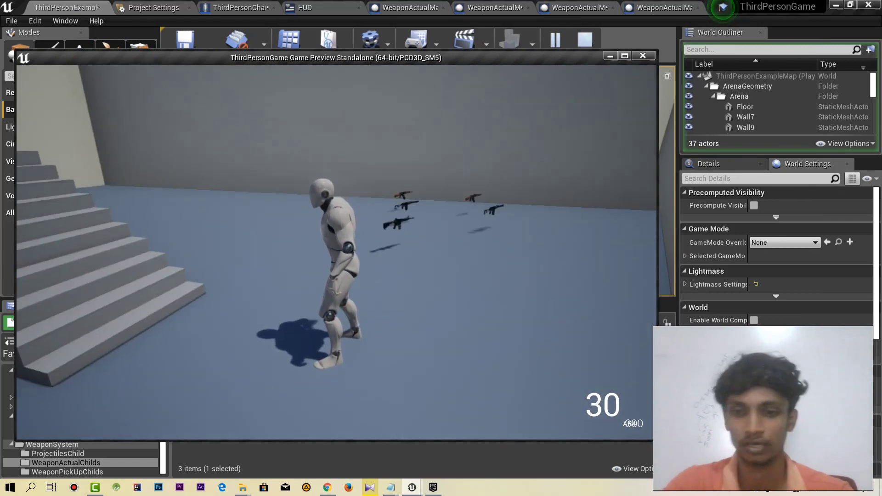
key("Escape")
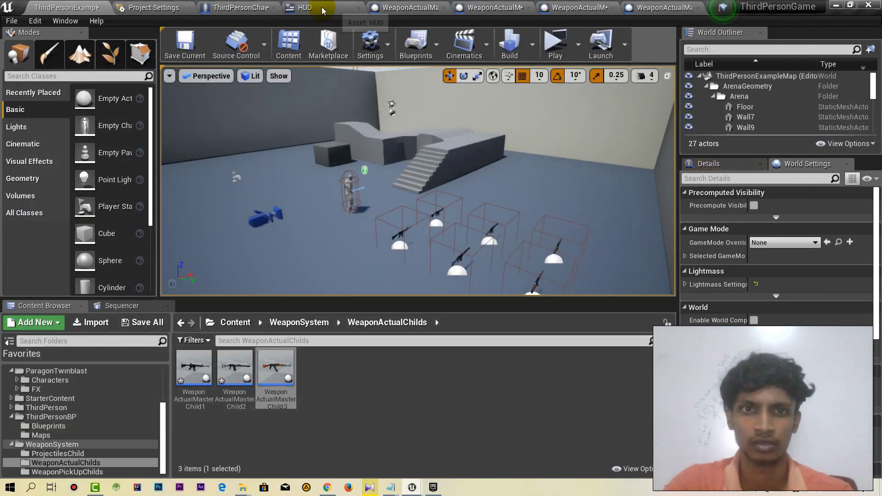
Give the HUD's Name text the bottom-stretch anchor preset in the designer.
left_click(323, 10)
left_click(765, 45)
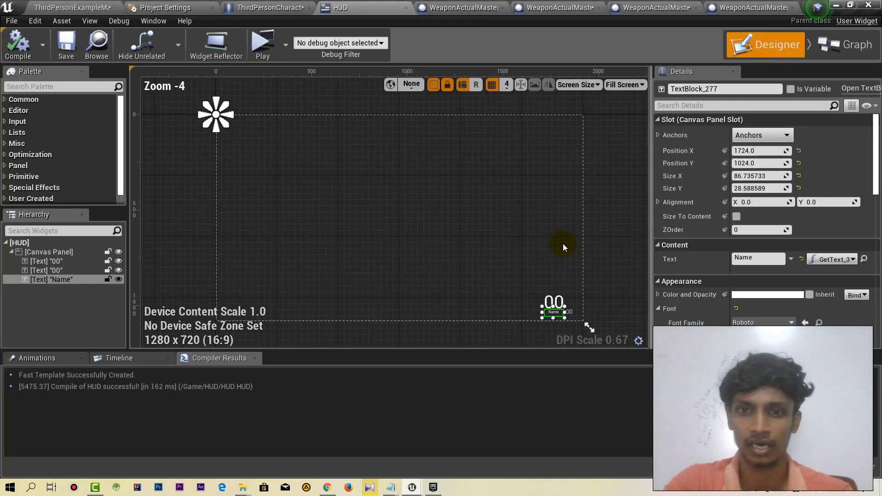
scroll(461, 255, "up", 6)
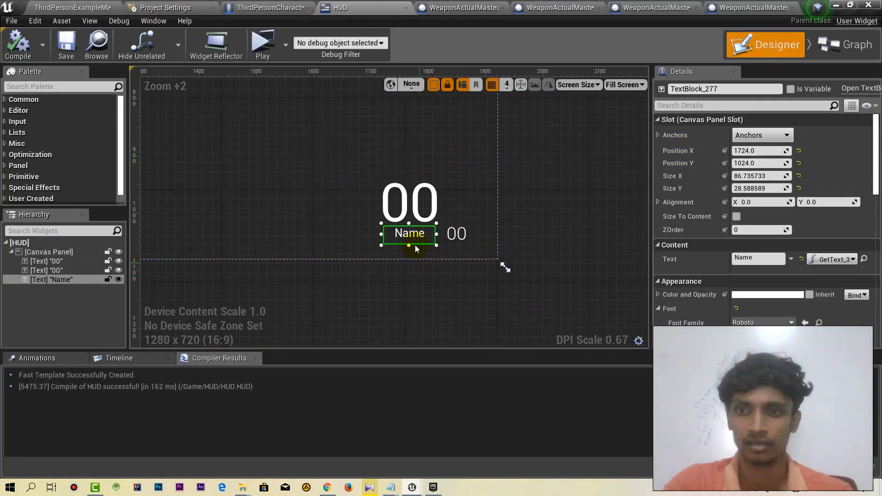
left_click(773, 136)
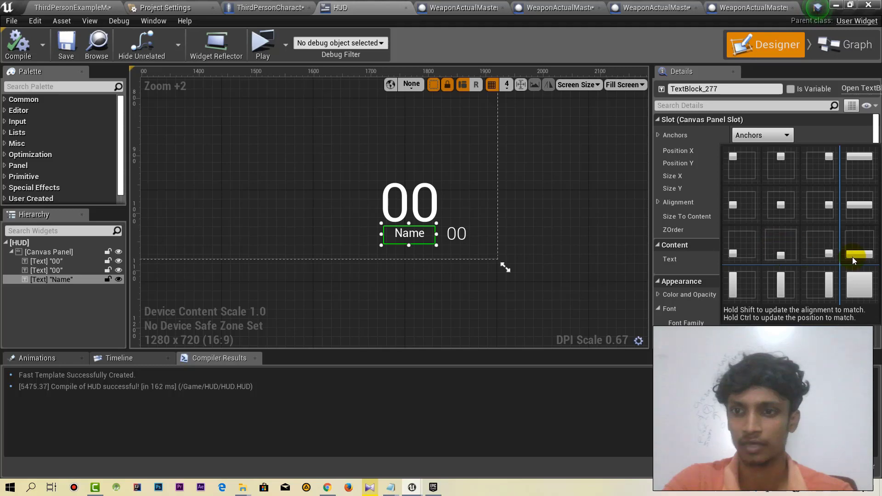
left_click(853, 260)
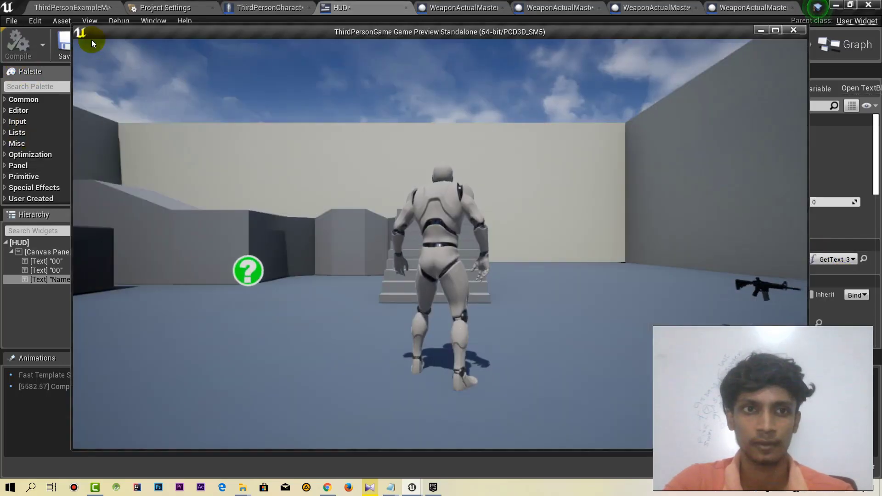
Pick up and swap weapons, confirming AR4 and KA_Val appear under the ammo count.
left_click_drag(92, 31, 152, 87)
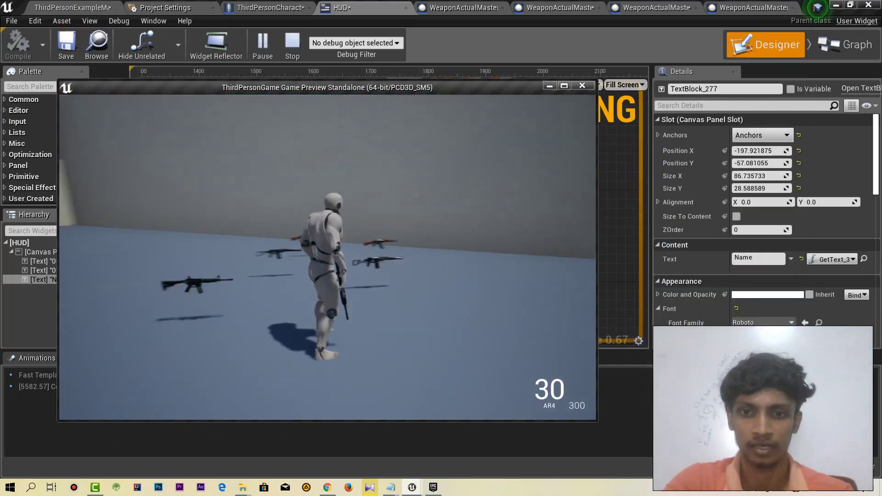
key("e")
key("w")
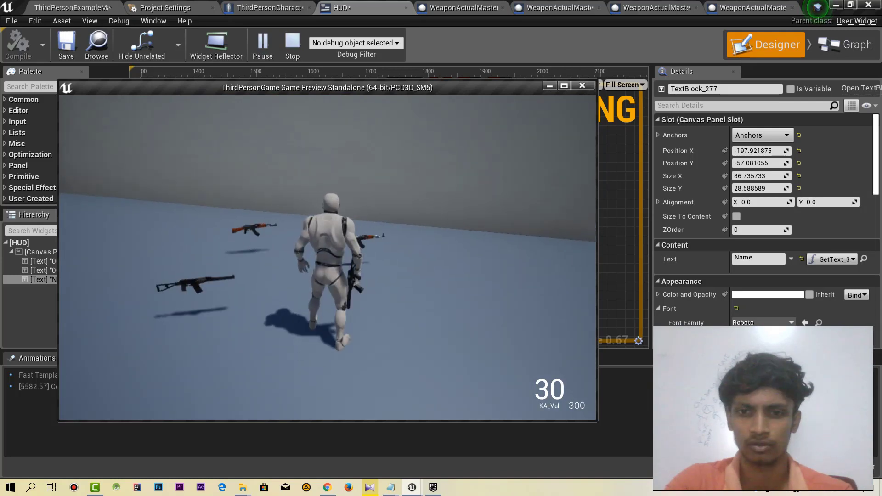
key("e")
key("w")
key("w")
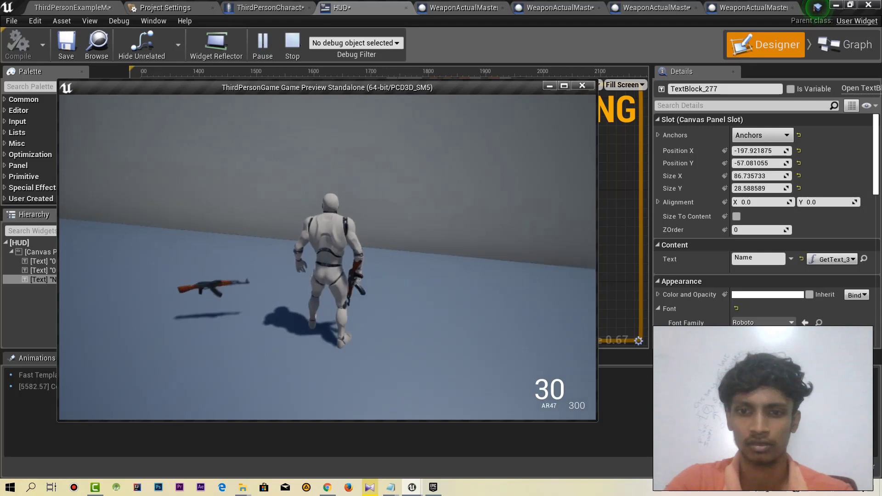
key("s")
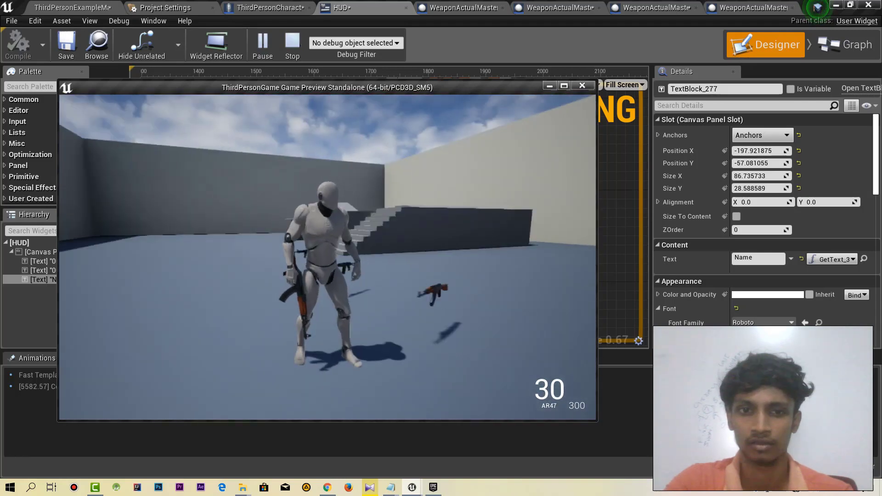
key("s")
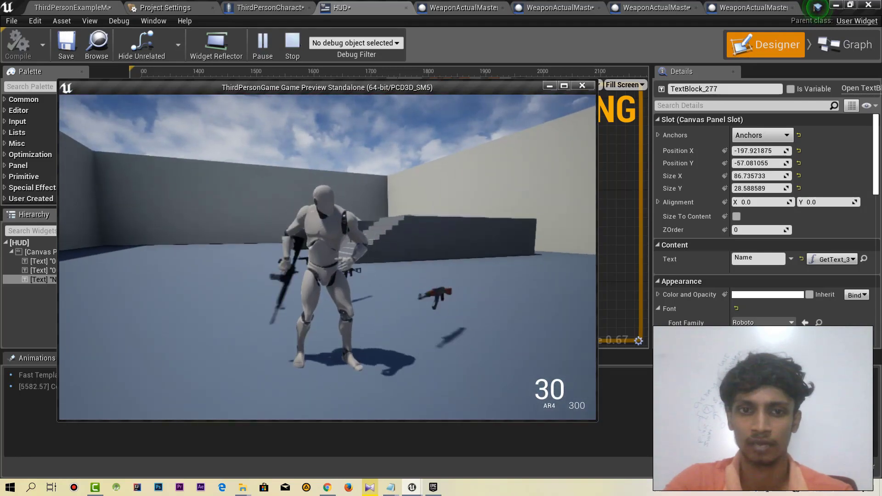
key("e")
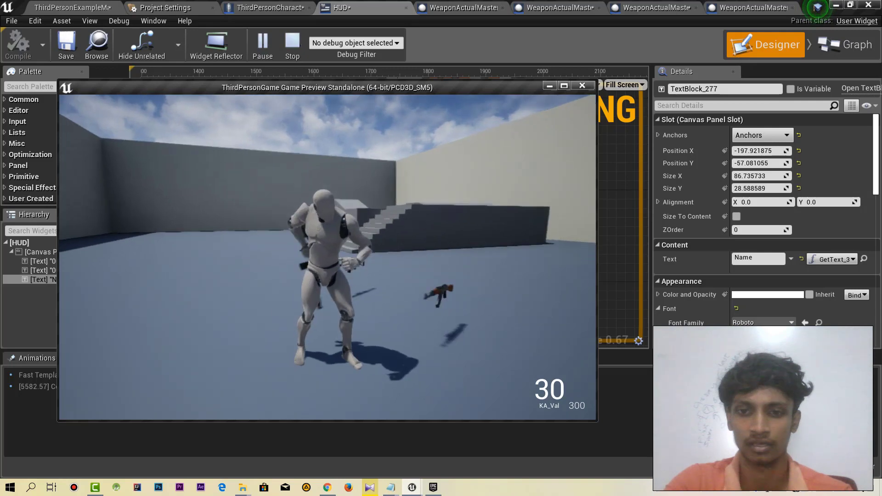
key("e")
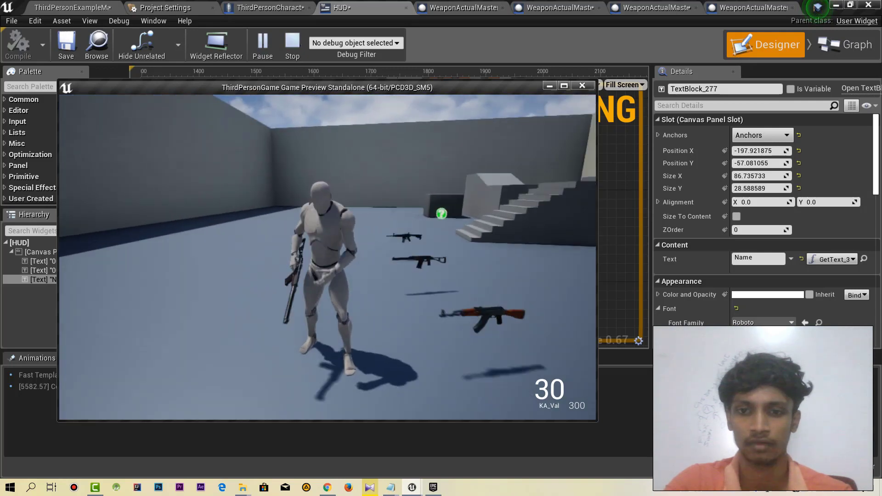
key("e")
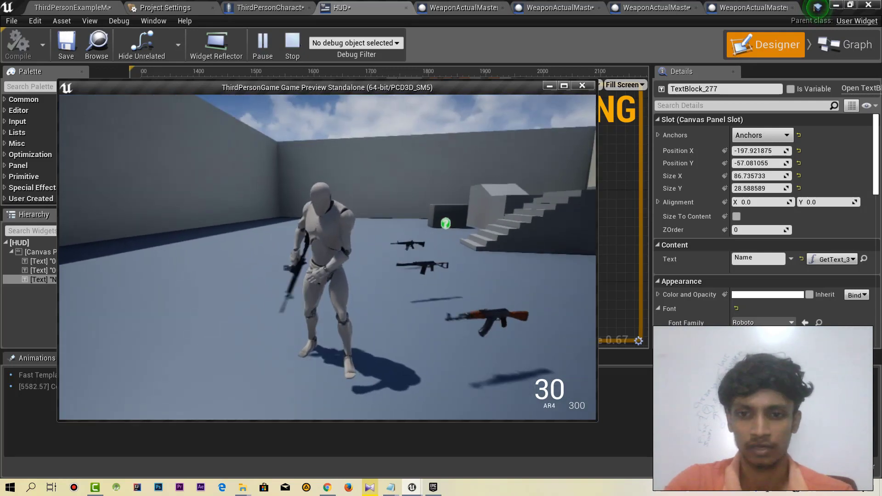
key("e")
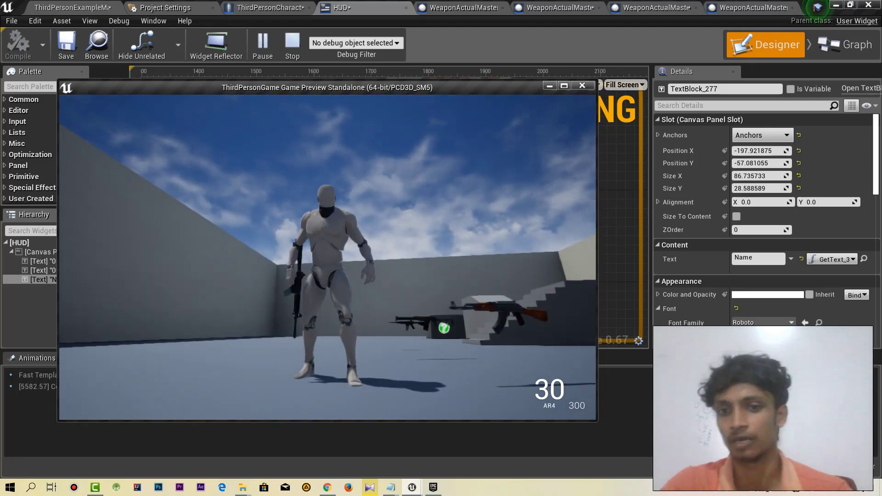
Walk and jump onto the grey box, then stop the play-test with Esc.
key("w")
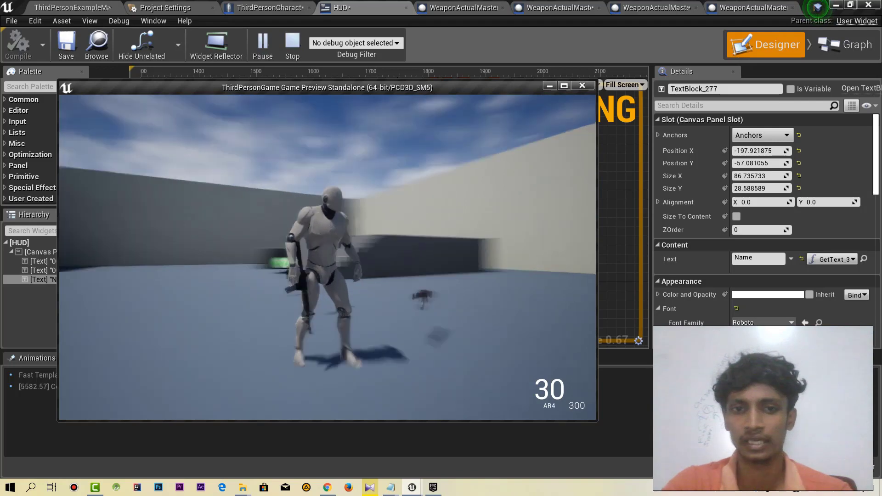
key("w")
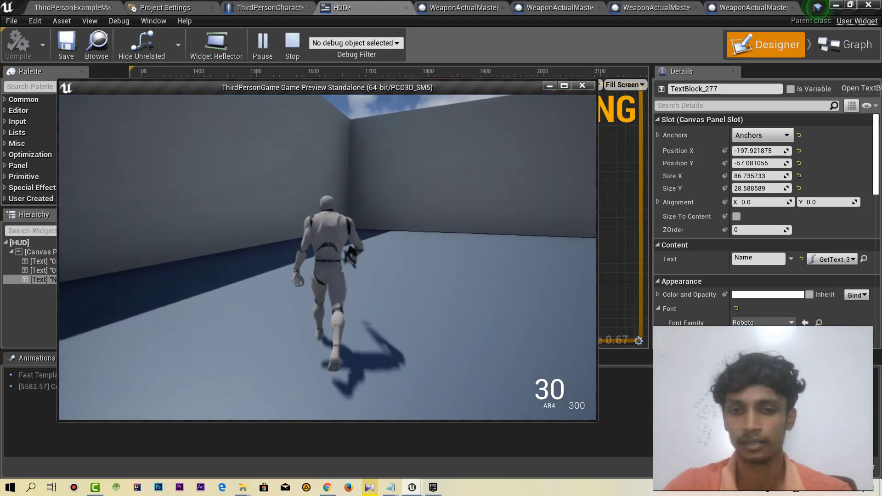
key("w")
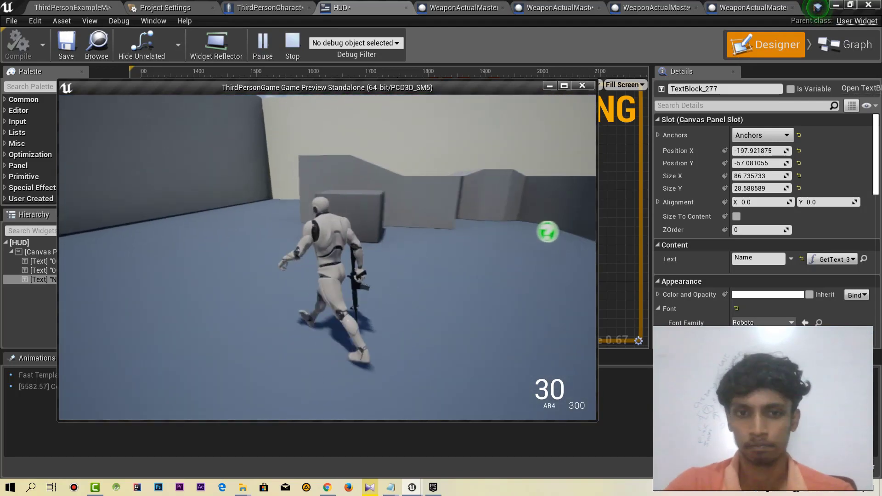
key("space")
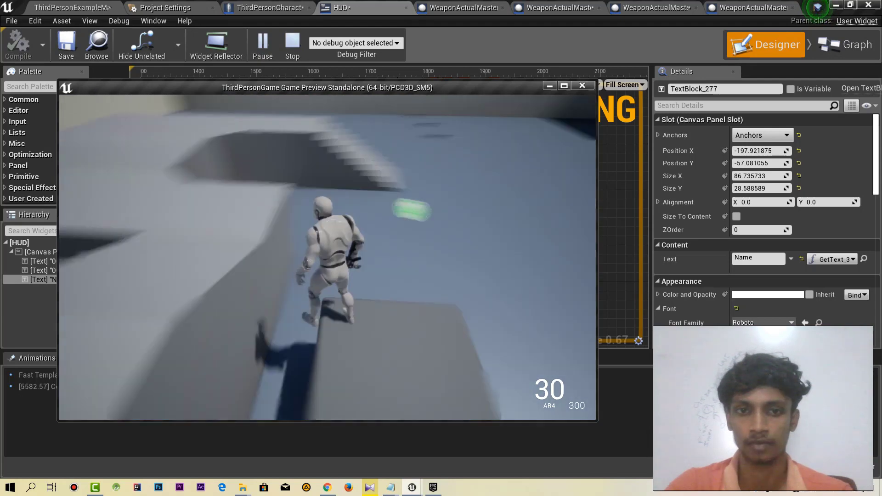
key("w")
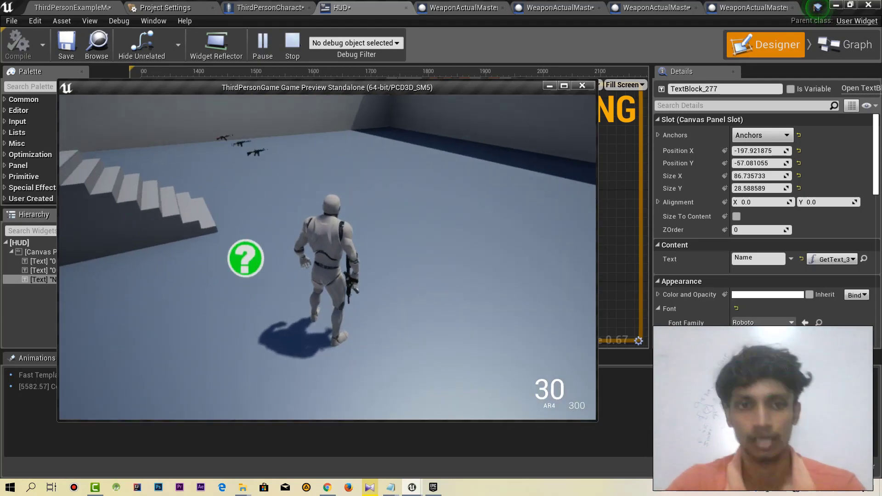
key("Escape")
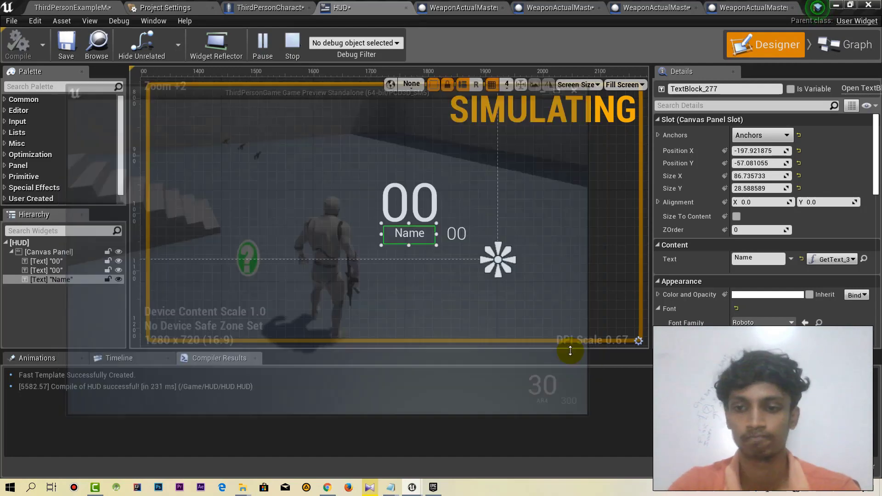
mouse_move(478, 4)
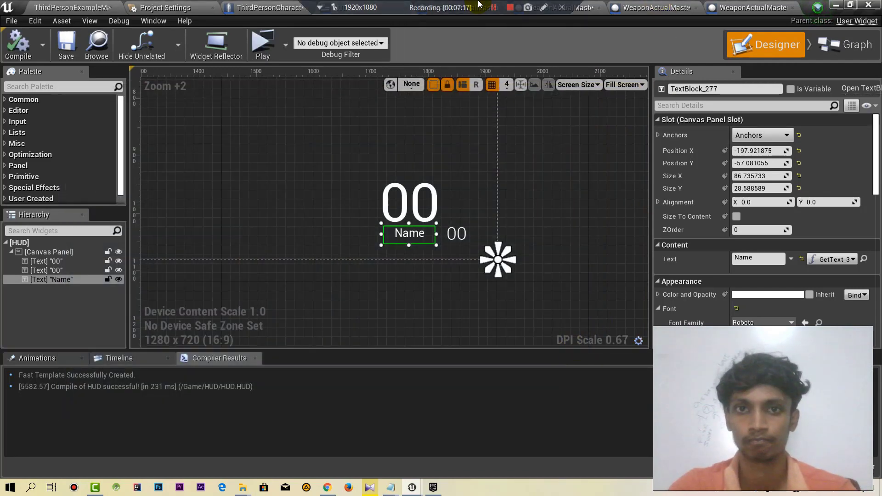
left_click(507, 9)
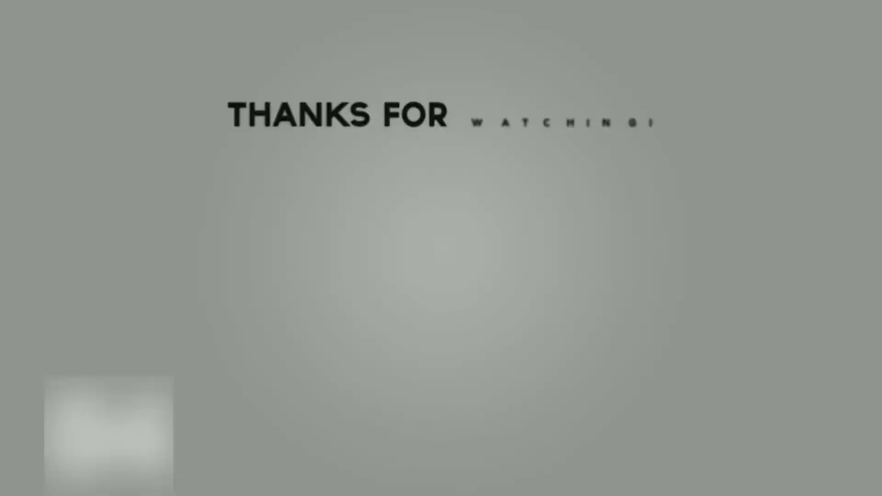